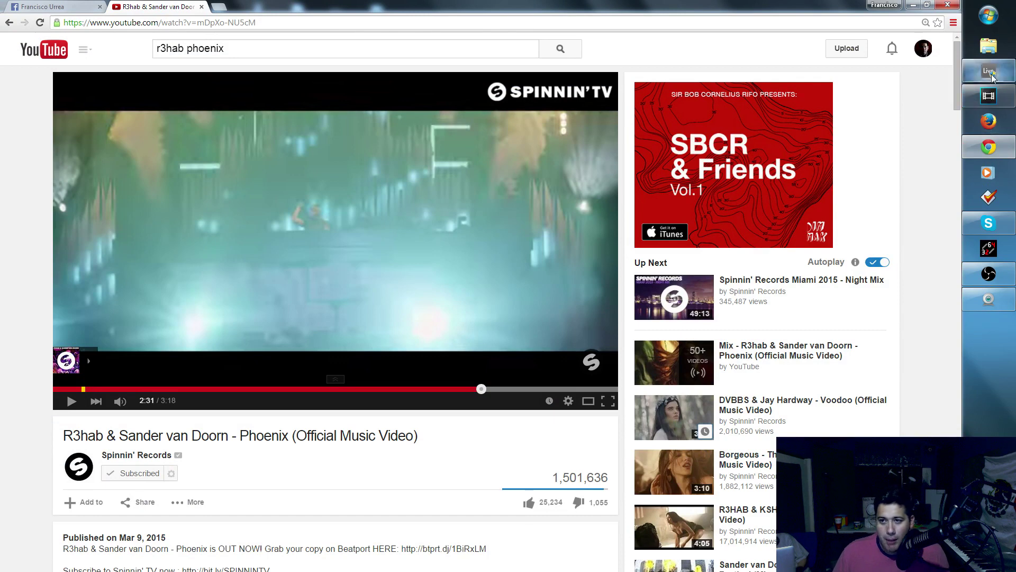
Switch to Ableton Live and rearrange the workspace with a narrower browser and the Serum window over the middle of the arrangement.
click(988, 71)
drag(532, 100, 611, 104)
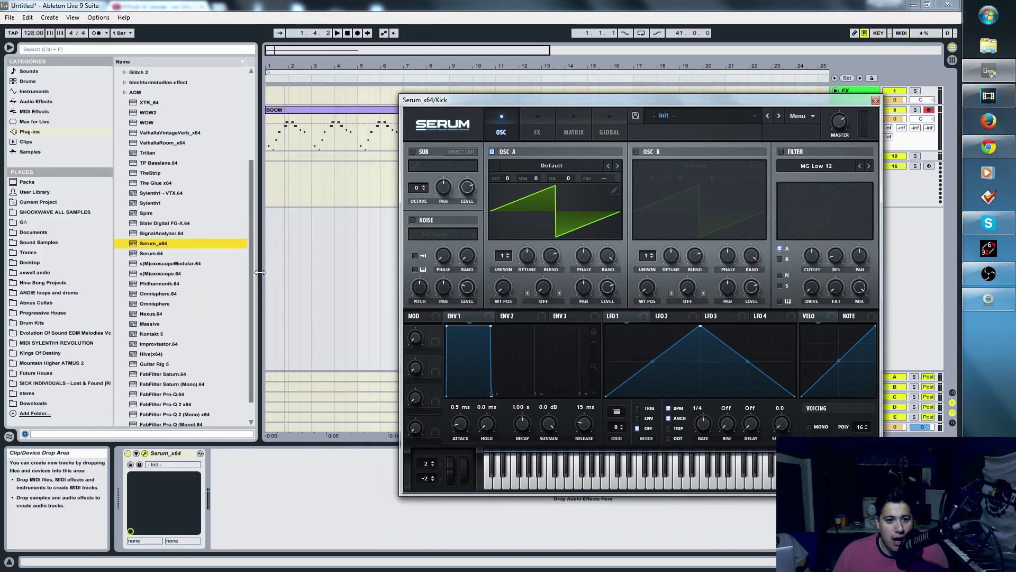
drag(260, 298, 190, 299)
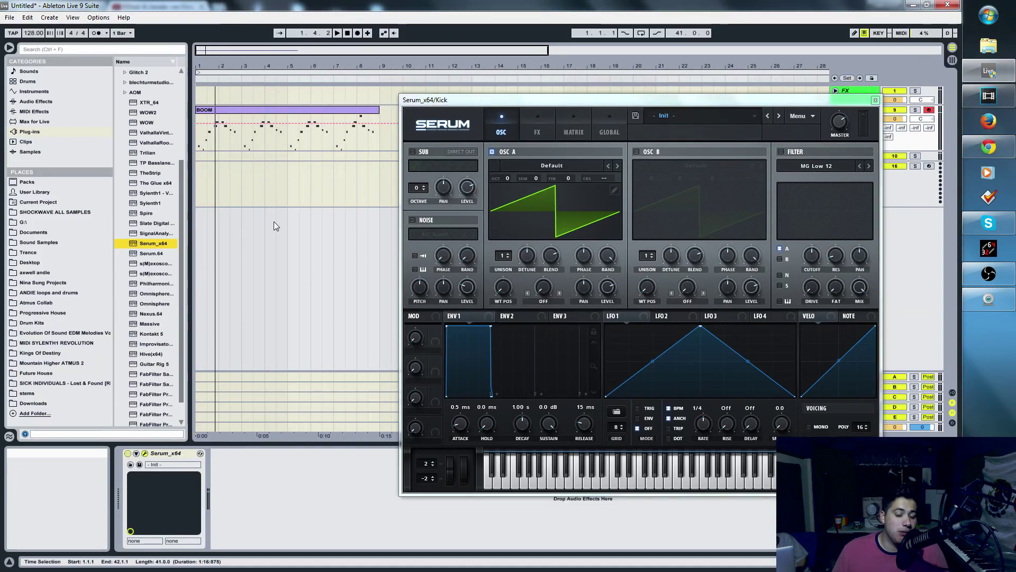
drag(559, 96, 384, 112)
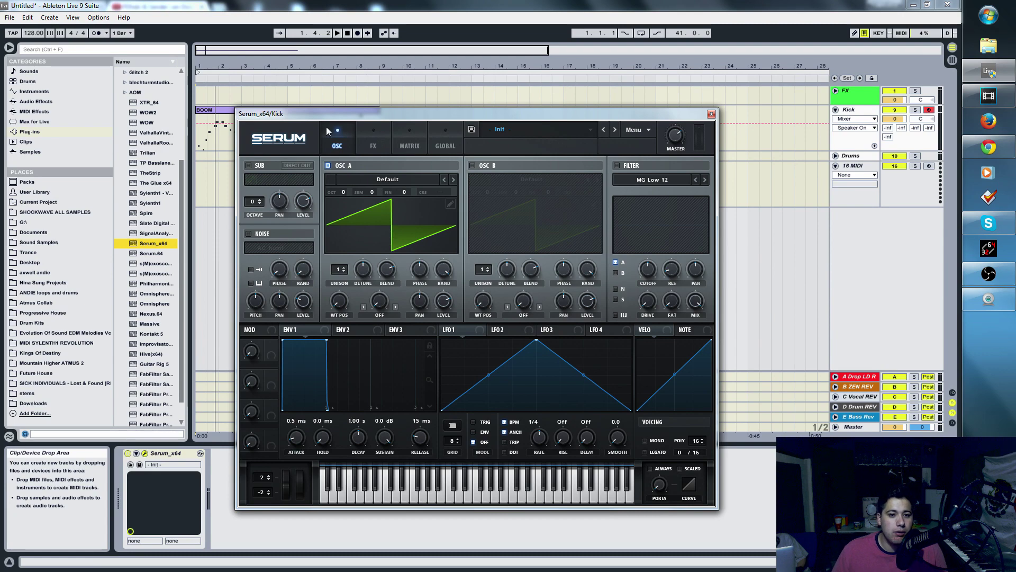
Reposition the Serum window slightly higher and display Live in full screen.
mouse_move(345, 118)
mouse_down()
mouse_move(434, 110)
mouse_move(449, 51)
mouse_move(423, 97)
mouse_move(345, 119)
mouse_up()
click(578, 255)
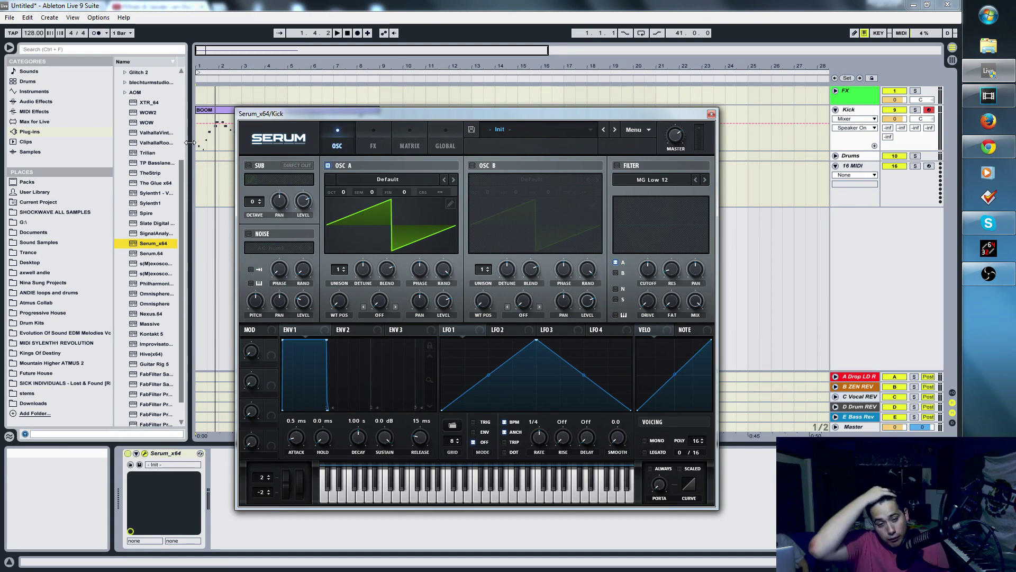
drag(324, 118, 353, 93)
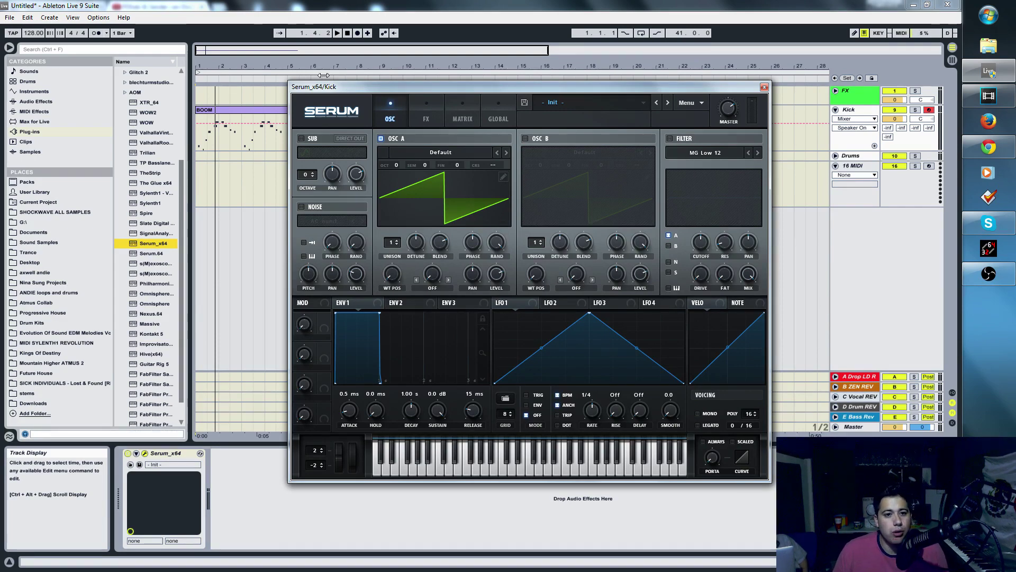
click(73, 18)
click(93, 32)
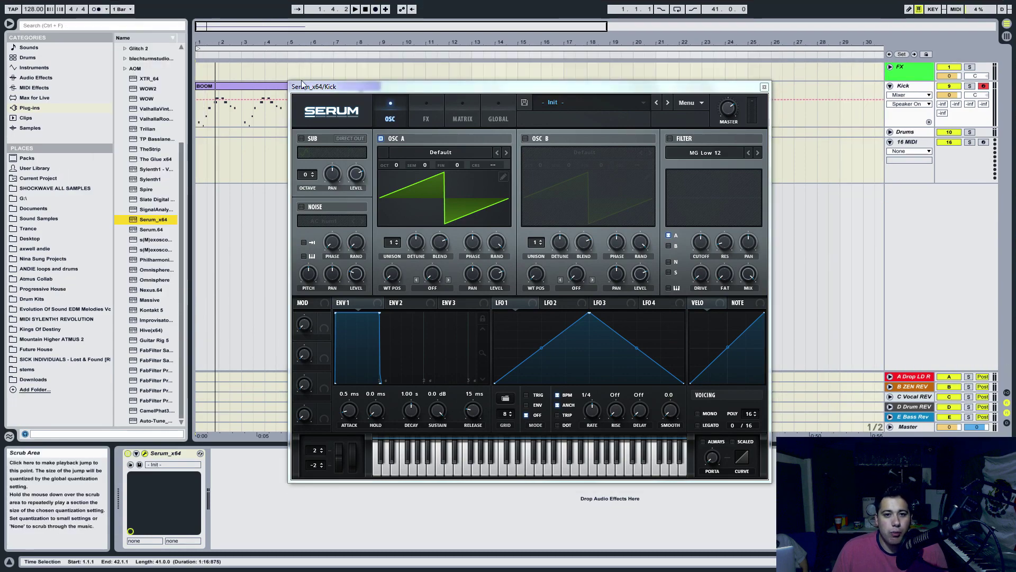
drag(302, 85, 503, 82)
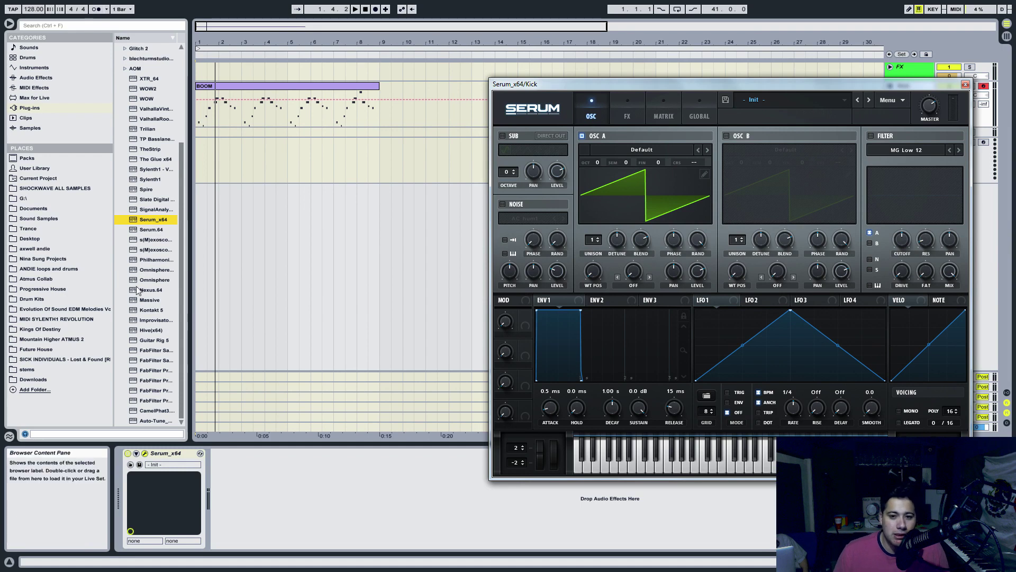
drag(574, 90, 460, 81)
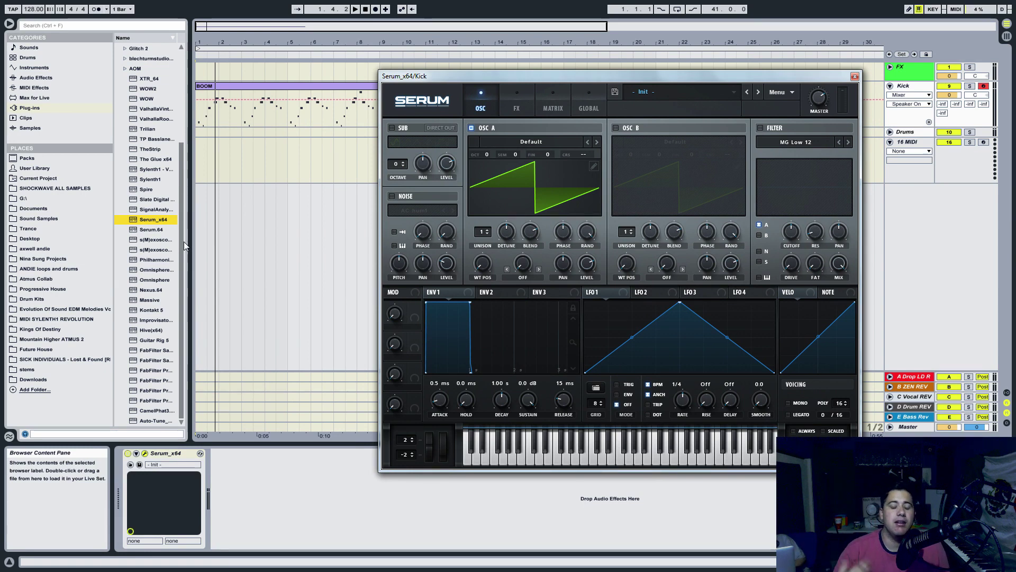
drag(189, 157, 188, 157)
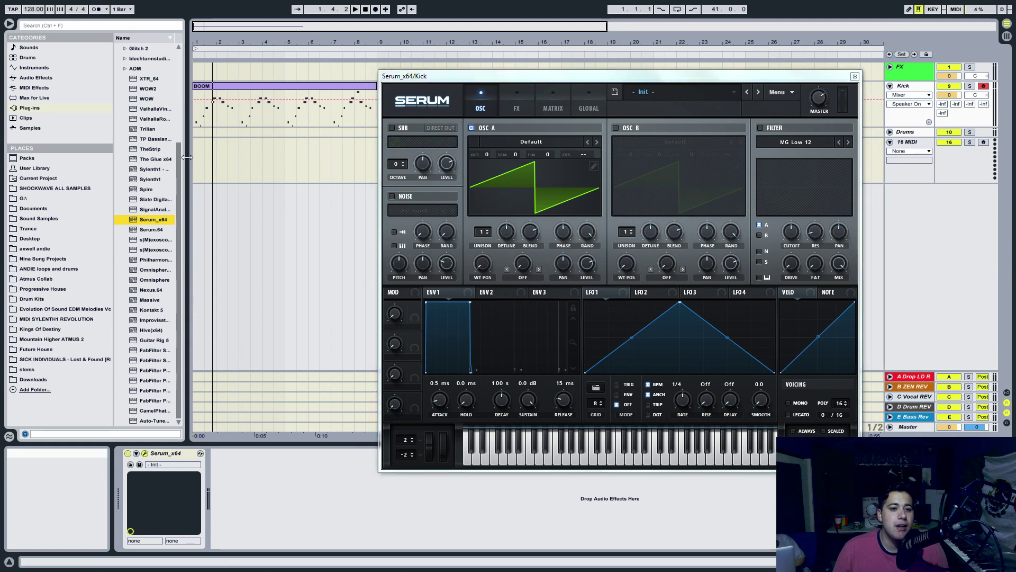
mouse_move(422, 77)
mouse_down()
mouse_move(459, 74)
mouse_move(421, 69)
mouse_up()
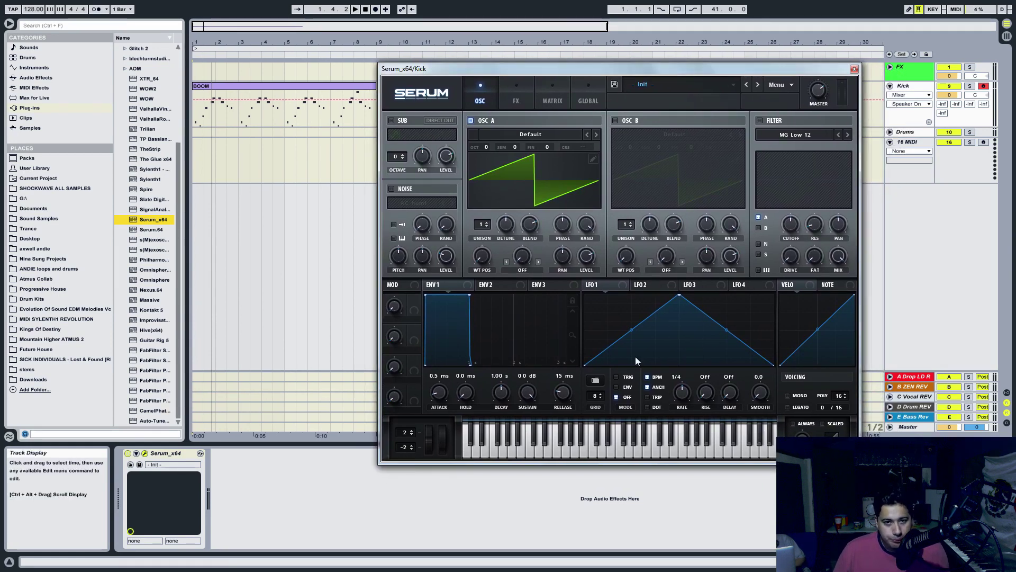
drag(671, 69, 517, 150)
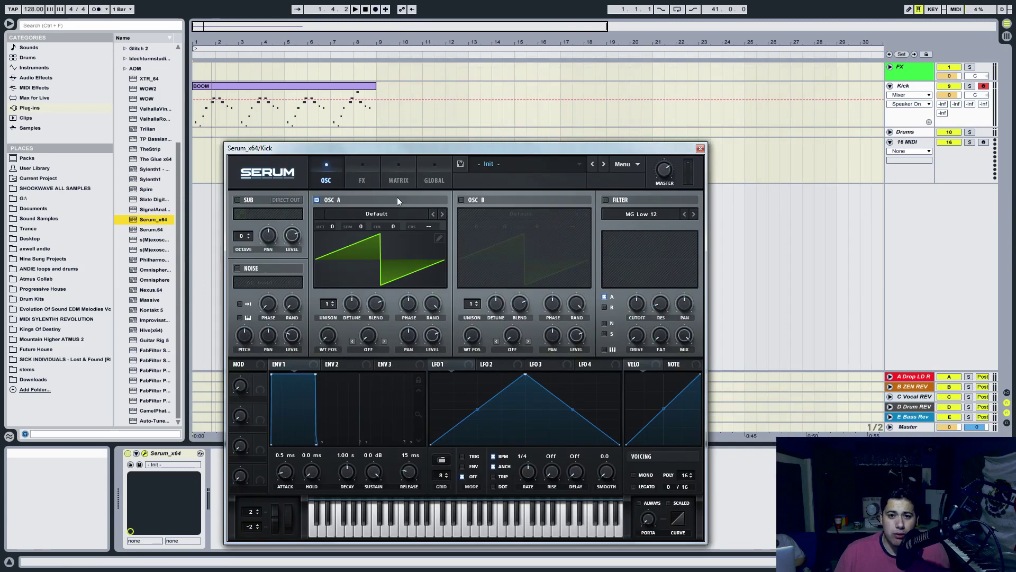
Set Serum's oscillator A to octave -1 and unison 1, with unison detune and blend at their minimum.
drag(331, 226, 330, 231)
mouse_move(328, 304)
mouse_down()
mouse_move(356, 300)
mouse_move(380, 326)
mouse_move(342, 291)
mouse_up()
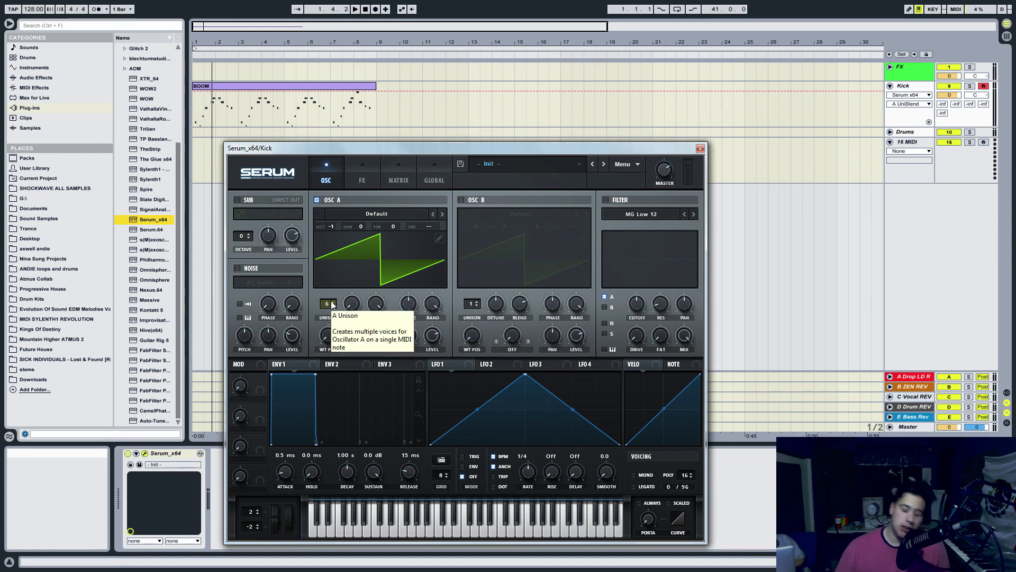
drag(331, 303, 302, 388)
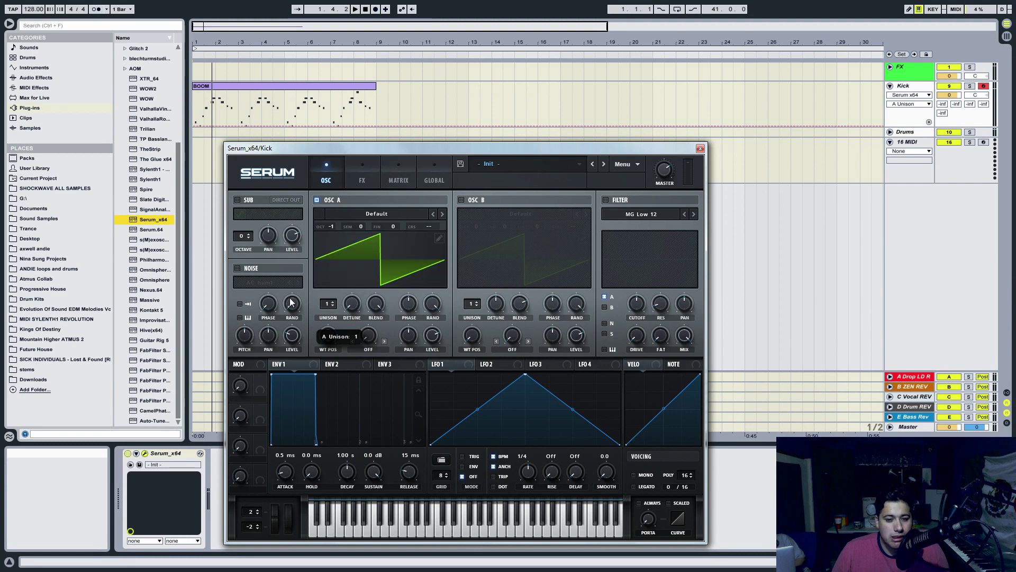
drag(351, 303, 343, 348)
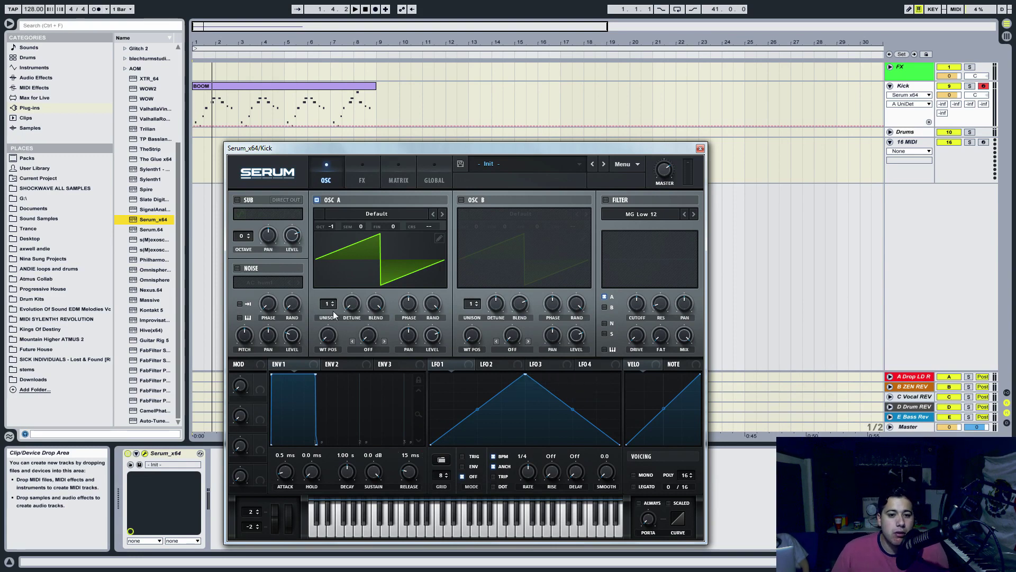
drag(330, 306, 313, 342)
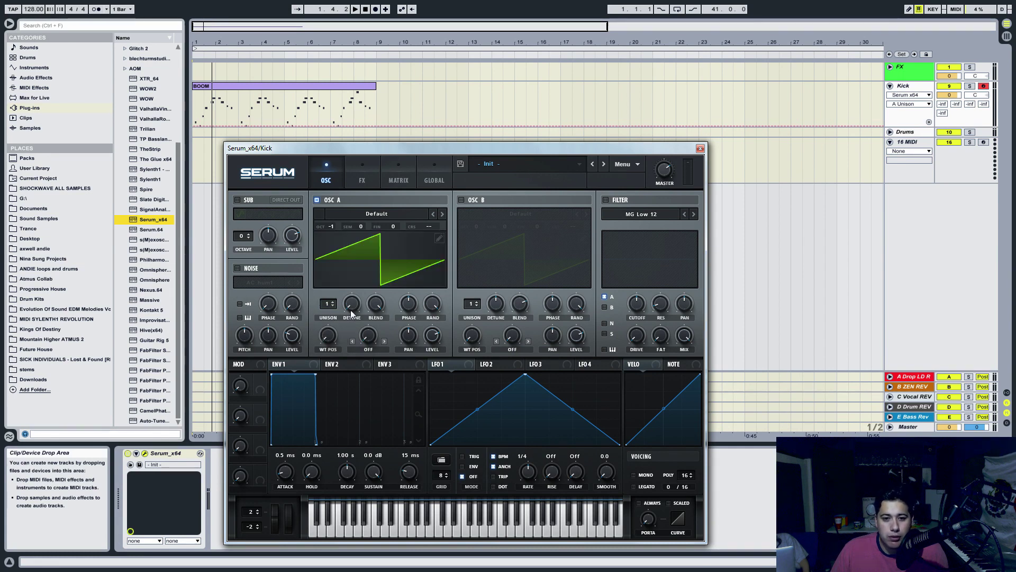
click(378, 312)
drag(377, 312, 262, 477)
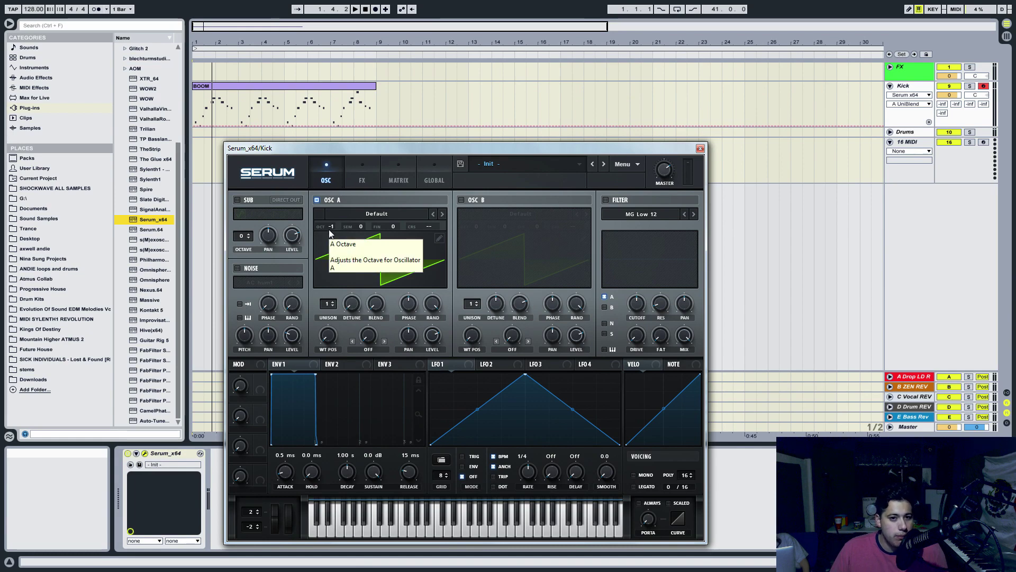
Select the BOOM clip on the Kick track and play it to hear the oscillator sound.
click(234, 96)
key(space)
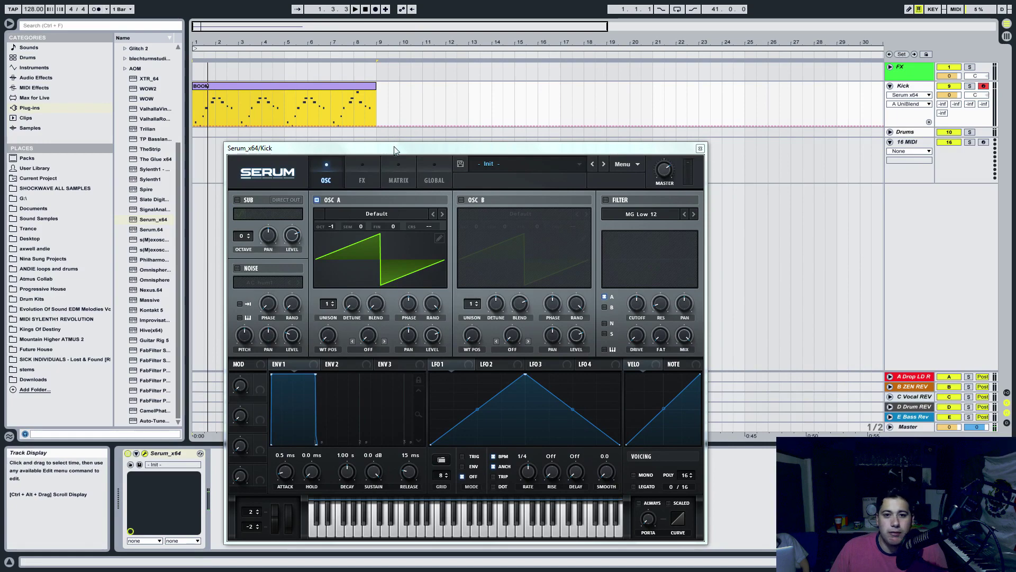
drag(394, 150, 415, 119)
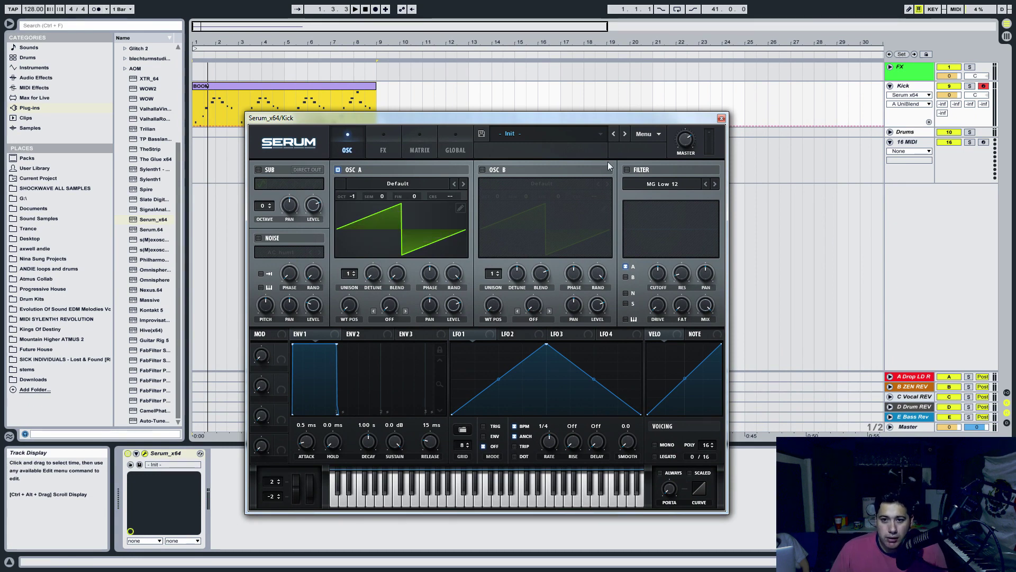
click(628, 170)
click(627, 169)
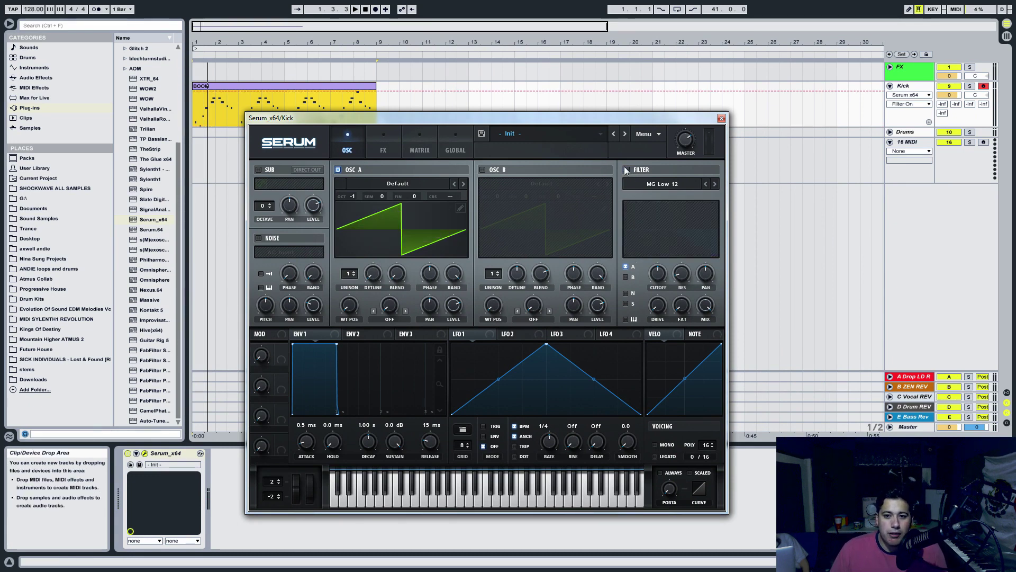
click(627, 170)
click(627, 171)
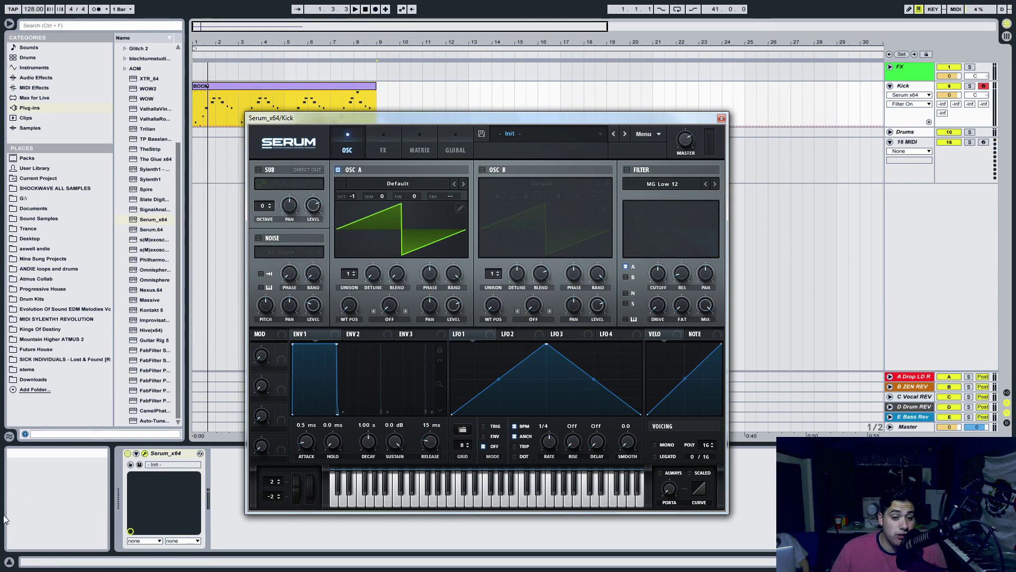
Shape envelope 1 with attack 0.0 ms, decay 132 ms, sustain at minimum and release 8.6 ms, auditioning the clip.
mouse_move(366, 439)
mouse_down()
mouse_move(361, 448)
mouse_move(409, 460)
mouse_move(371, 448)
mouse_up()
key(space)
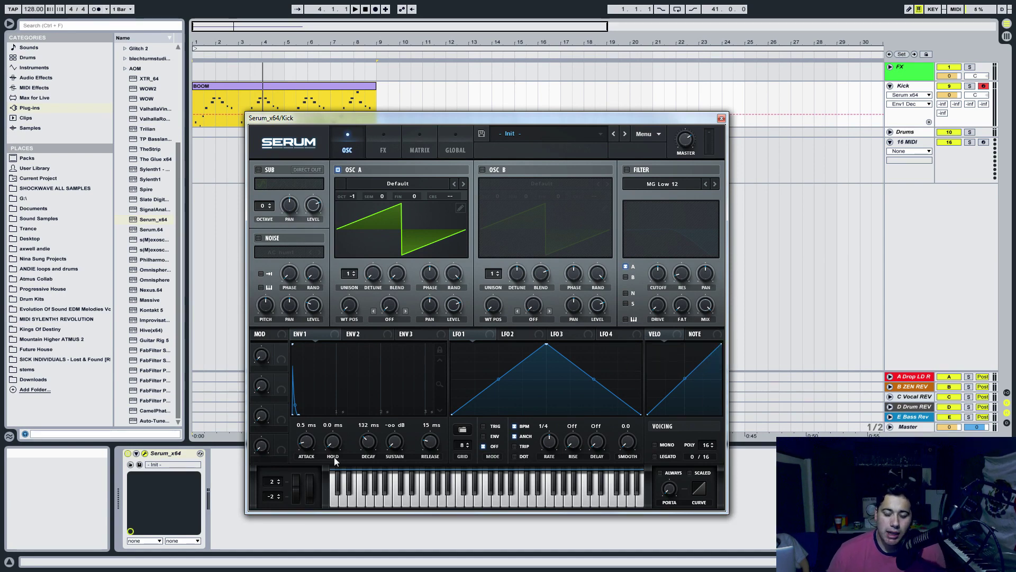
drag(304, 439, 300, 443)
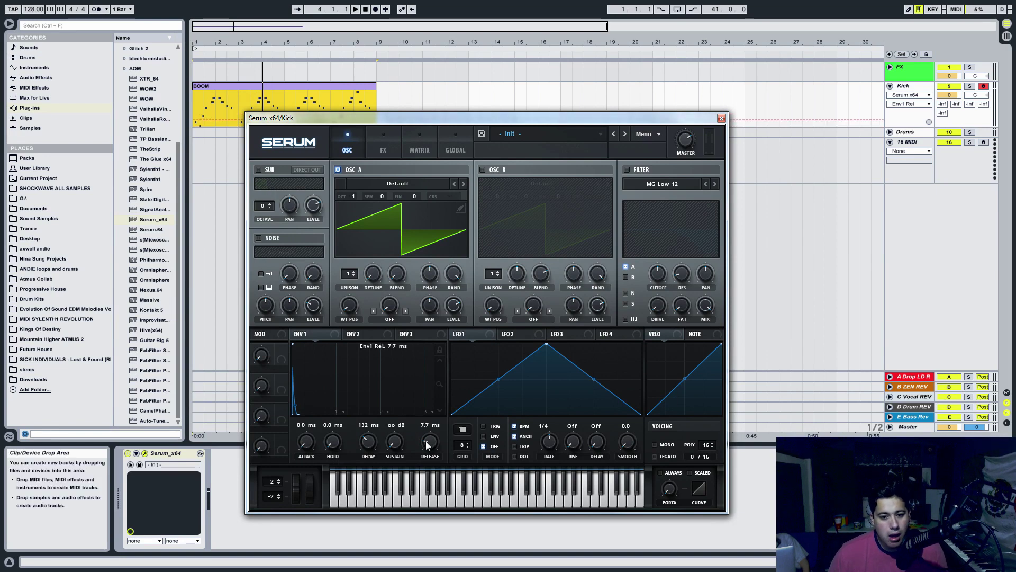
drag(423, 438, 425, 440)
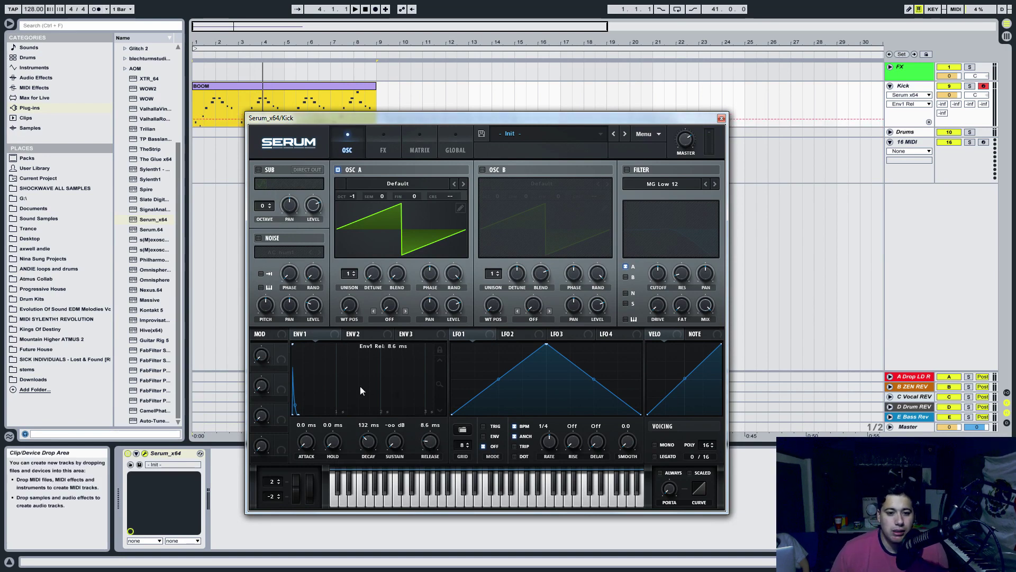
Play the clip while adjusting envelope 1 to a 150 ms decay and a -46.2 dB sustain.
key(space)
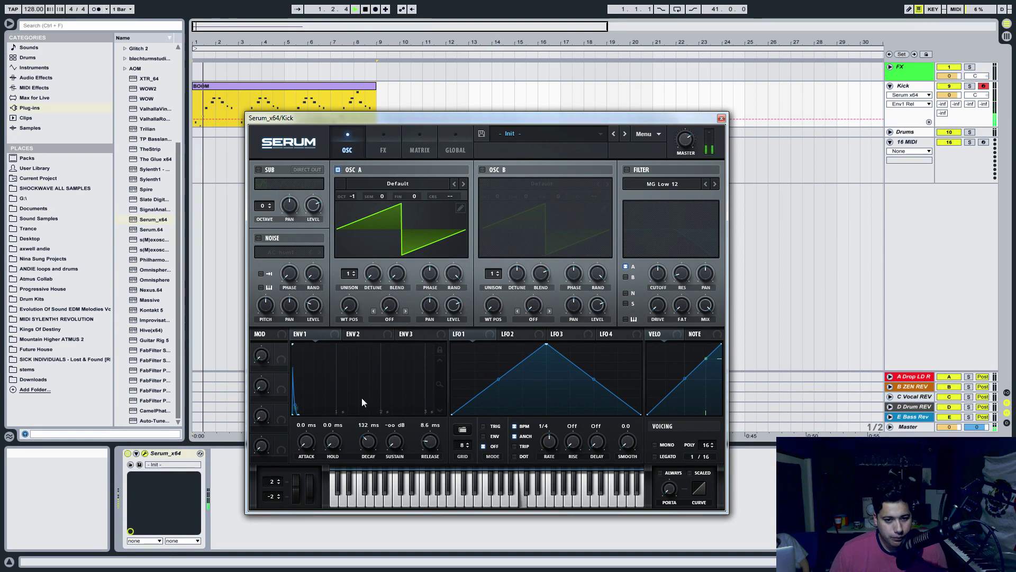
drag(368, 440, 397, 444)
drag(397, 444, 402, 449)
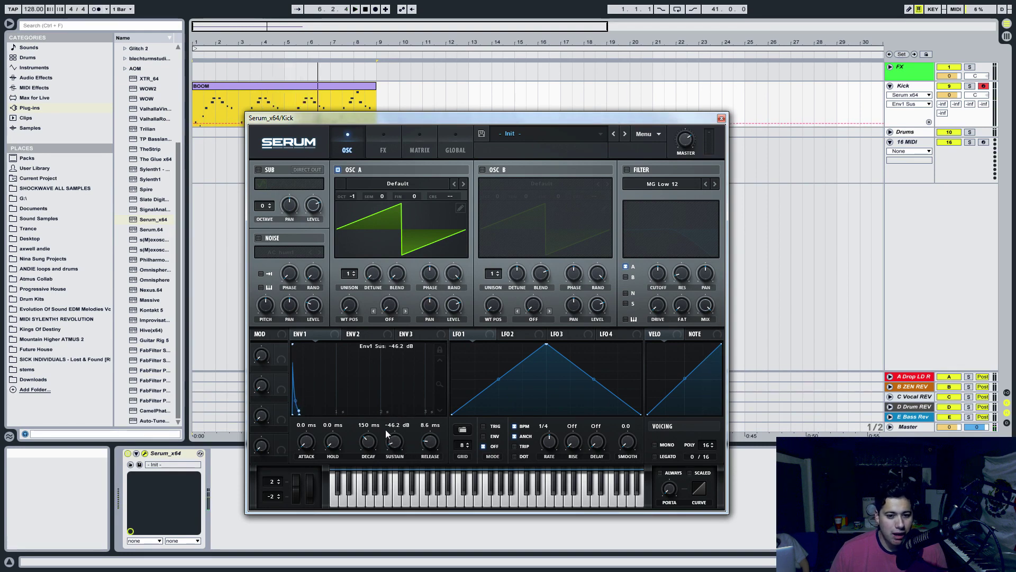
Enable the MG Low 12 filter on oscillator A, set its cutoff to about 248 Hz and raise the resonance slightly.
click(627, 169)
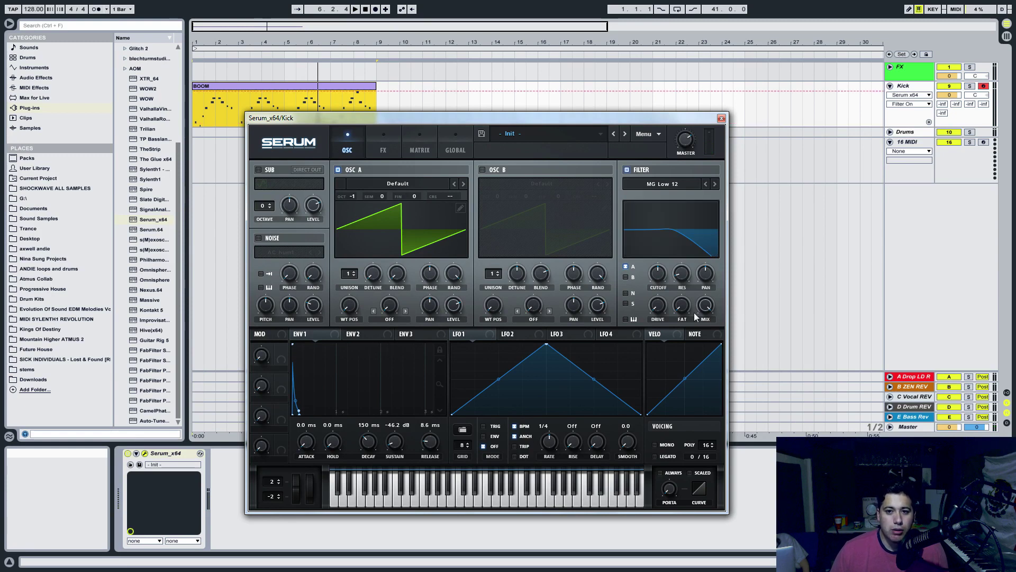
drag(666, 300, 660, 278)
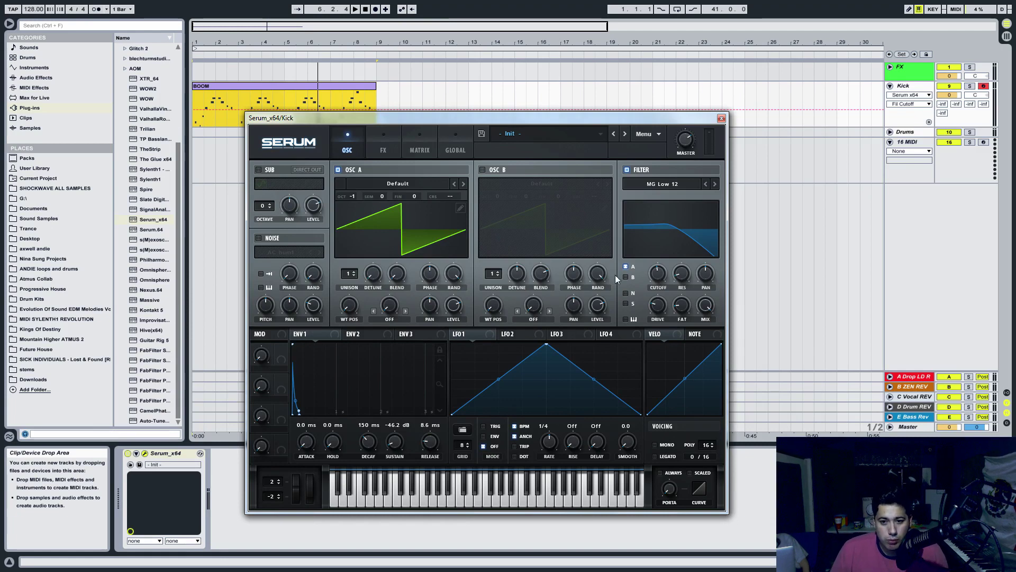
drag(637, 118, 682, 115)
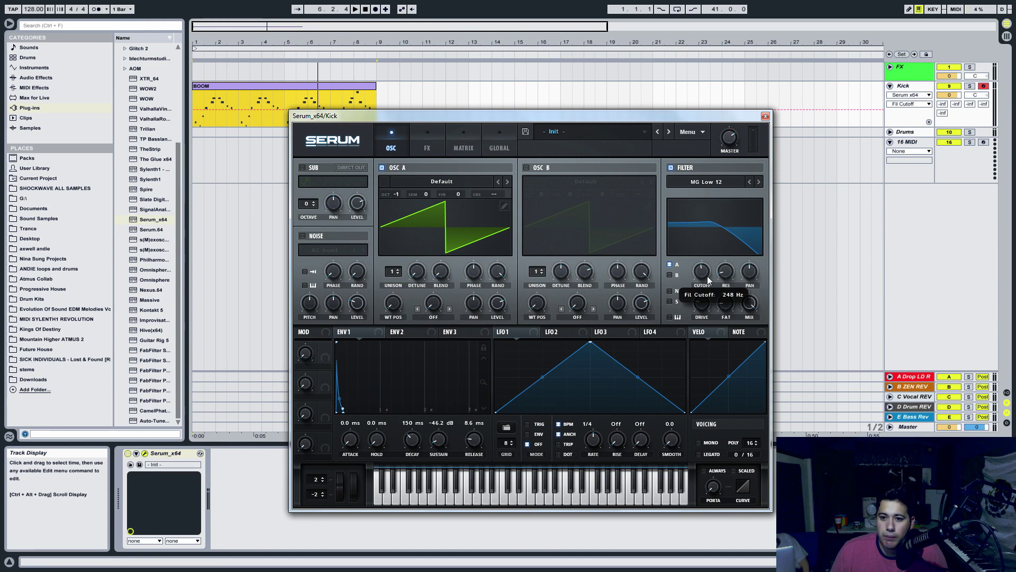
drag(724, 273, 724, 265)
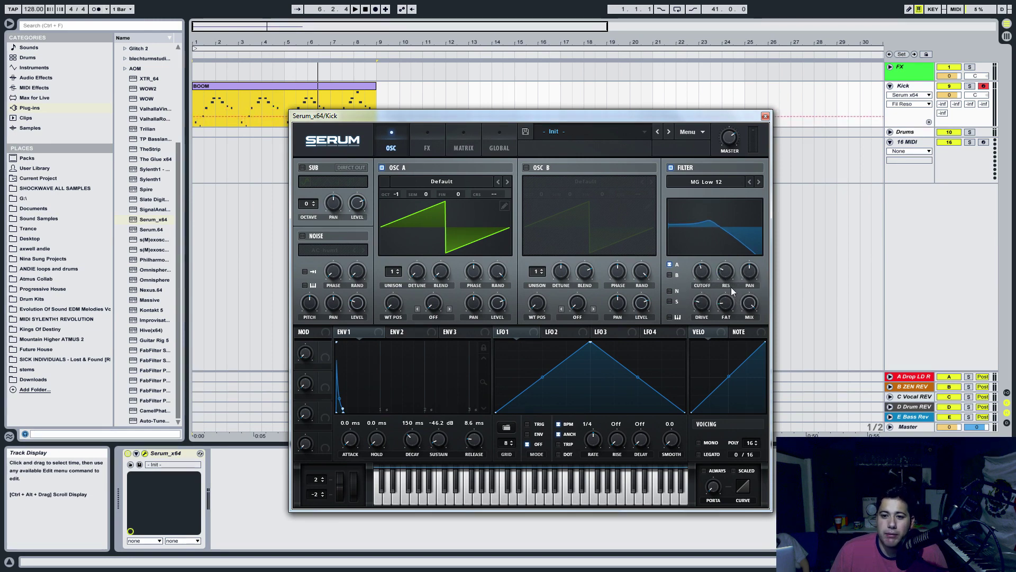
Play the clip and fine-tune the filter cutoff by ear.
mouse_move(728, 285)
key(space)
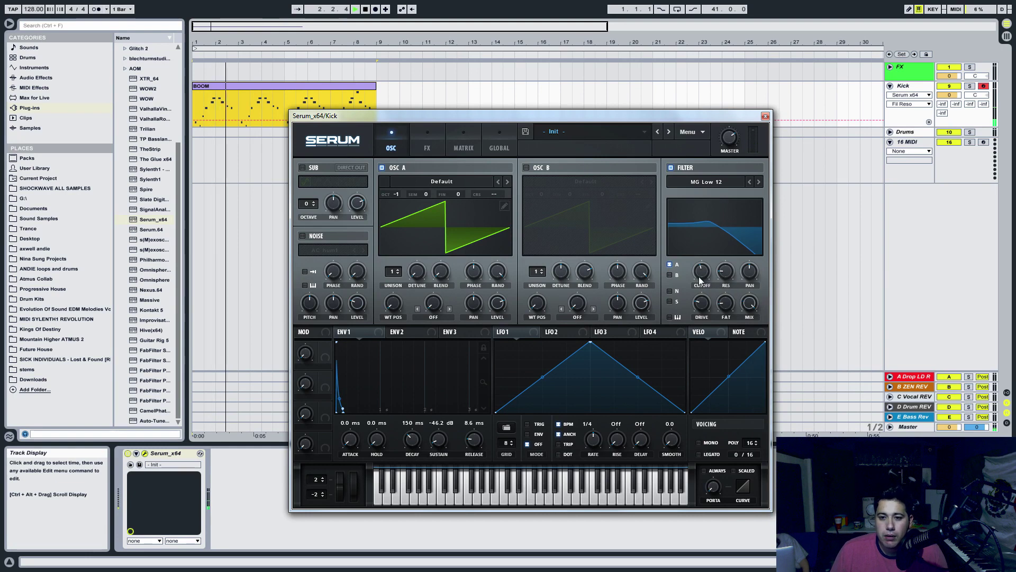
mouse_move(699, 277)
mouse_down()
mouse_move(682, 284)
mouse_move(704, 282)
mouse_move(701, 272)
mouse_up()
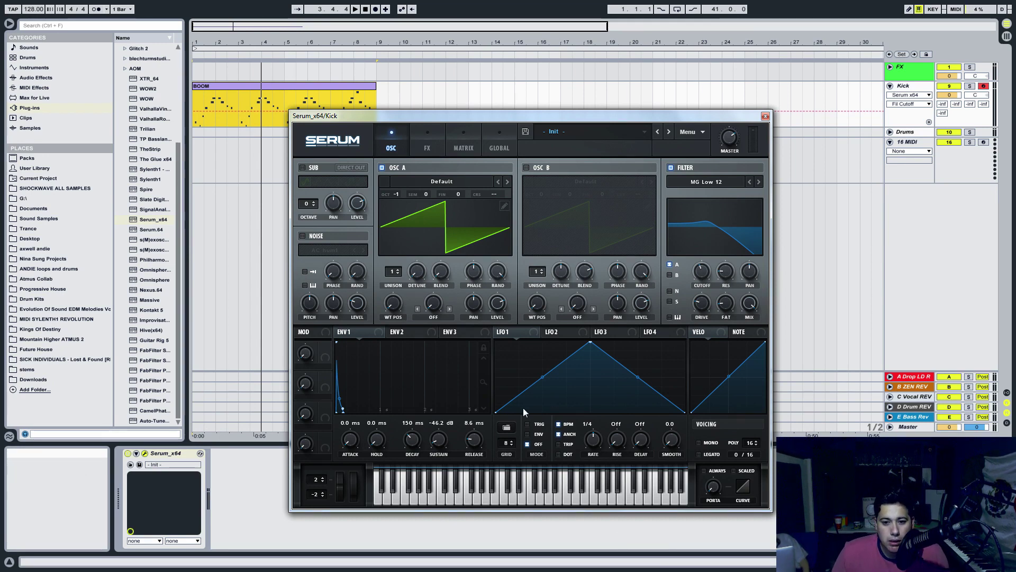
Load the basic sine shape into LFO 1.
click(506, 426)
mouse_move(524, 429)
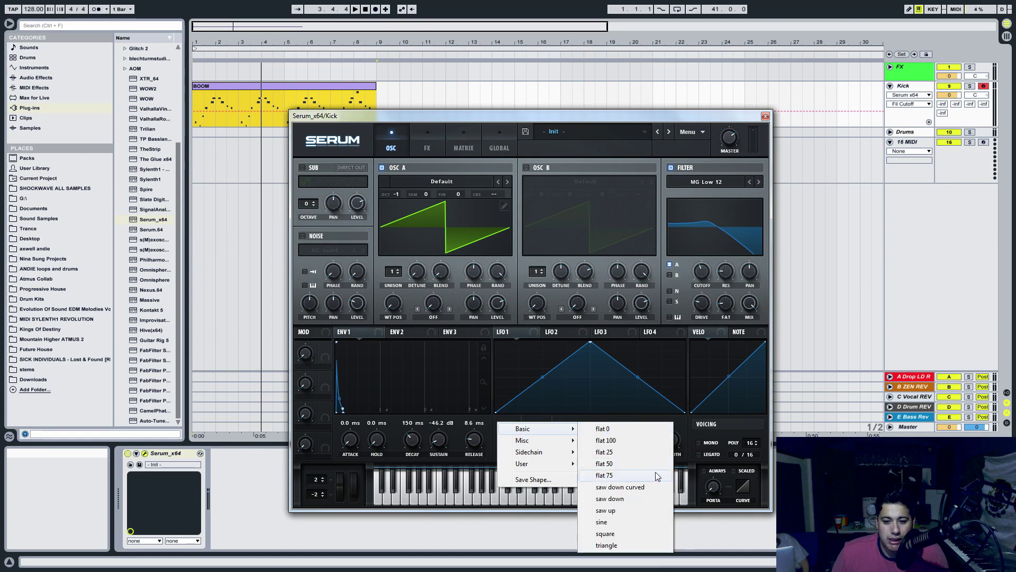
click(607, 524)
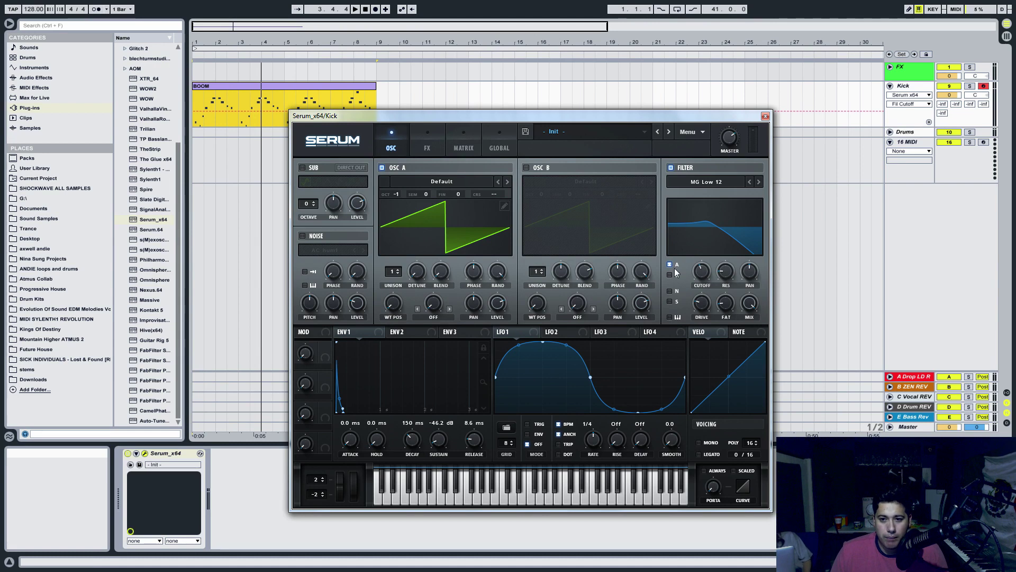
Modulate the filter cutoff with envelope 2, set its decay to 193 ms and sustain to 3.07%, and audition the clip.
click(402, 332)
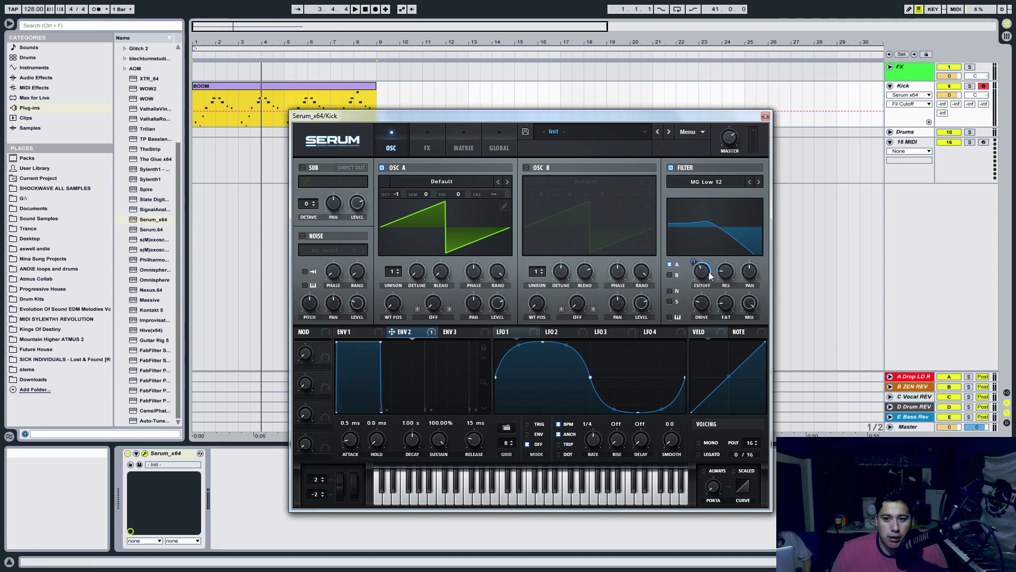
drag(438, 438, 410, 448)
key(space)
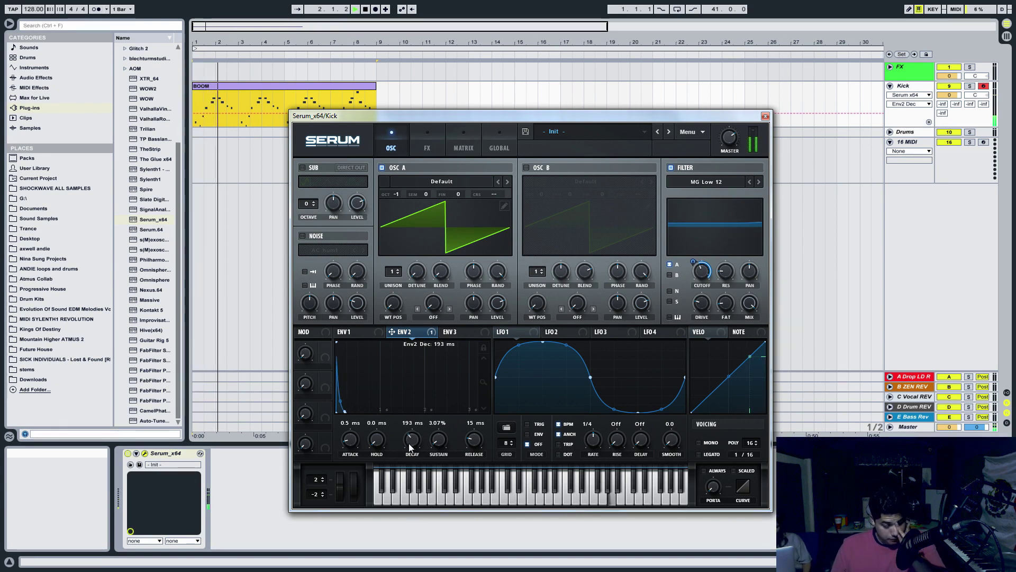
Set envelope 2's decay to 274 ms, enable mono voicing with legato, and audition the clip.
drag(411, 448, 412, 447)
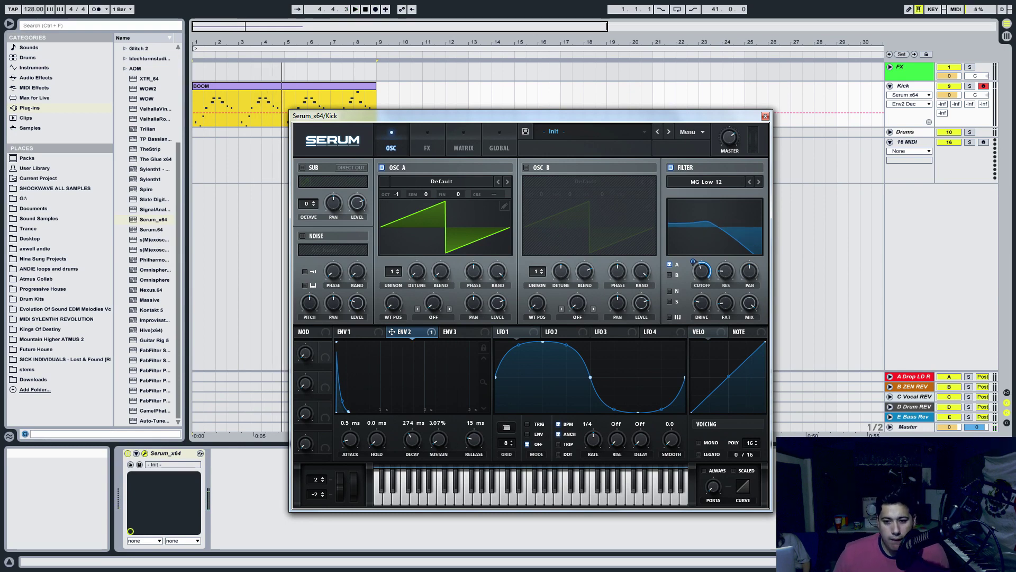
click(699, 454)
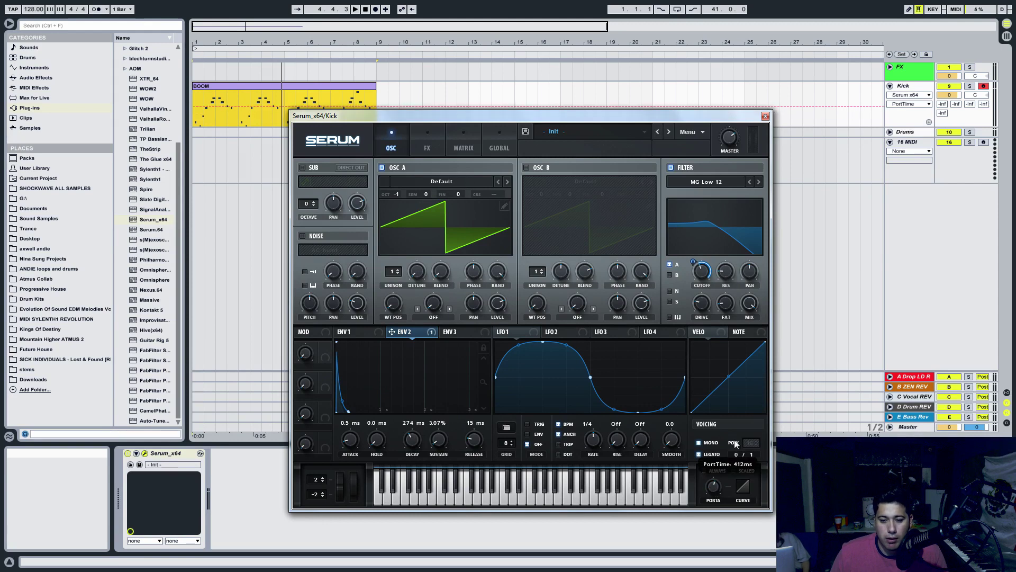
key(space)
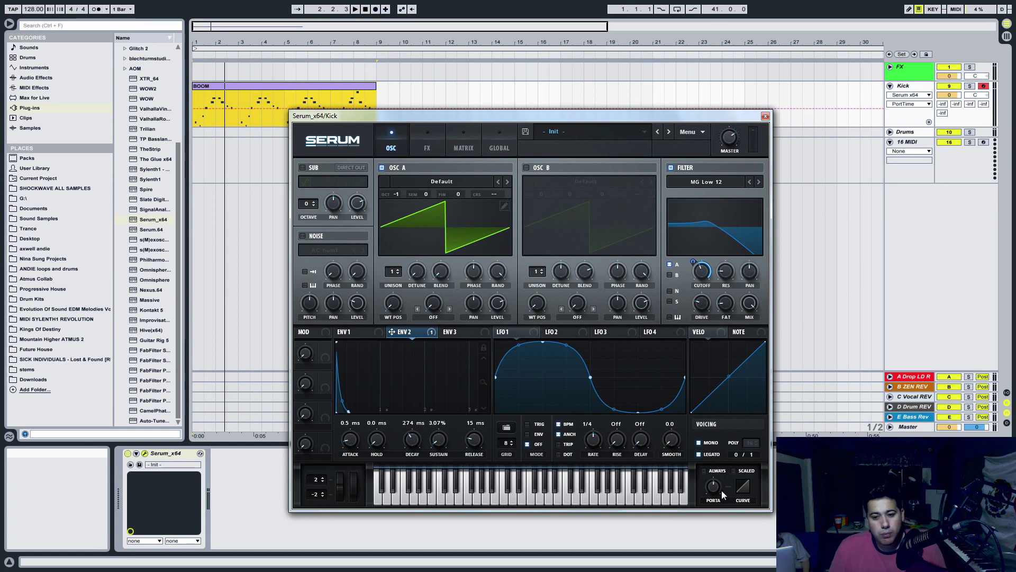
drag(409, 115, 418, 114)
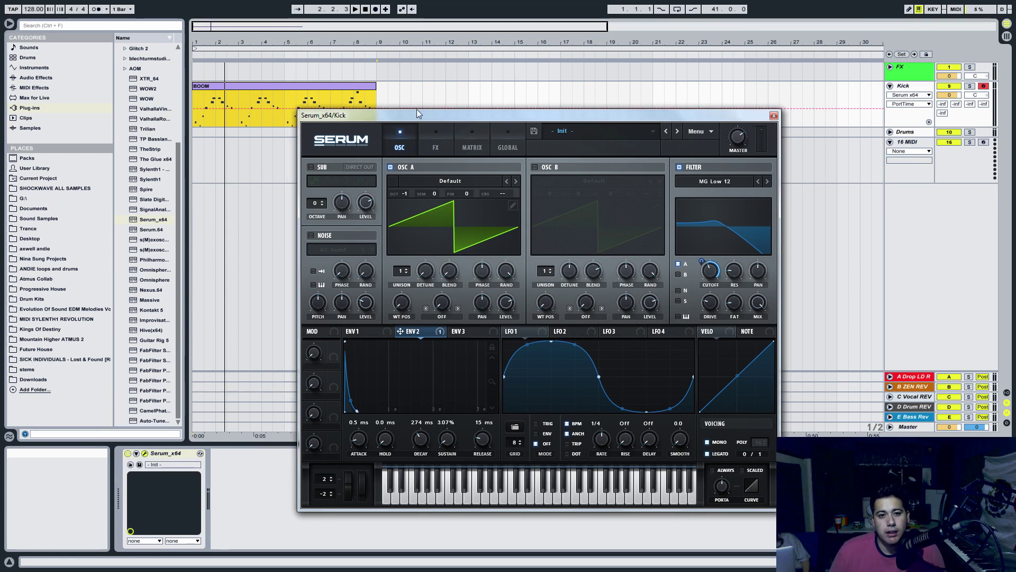
key(space)
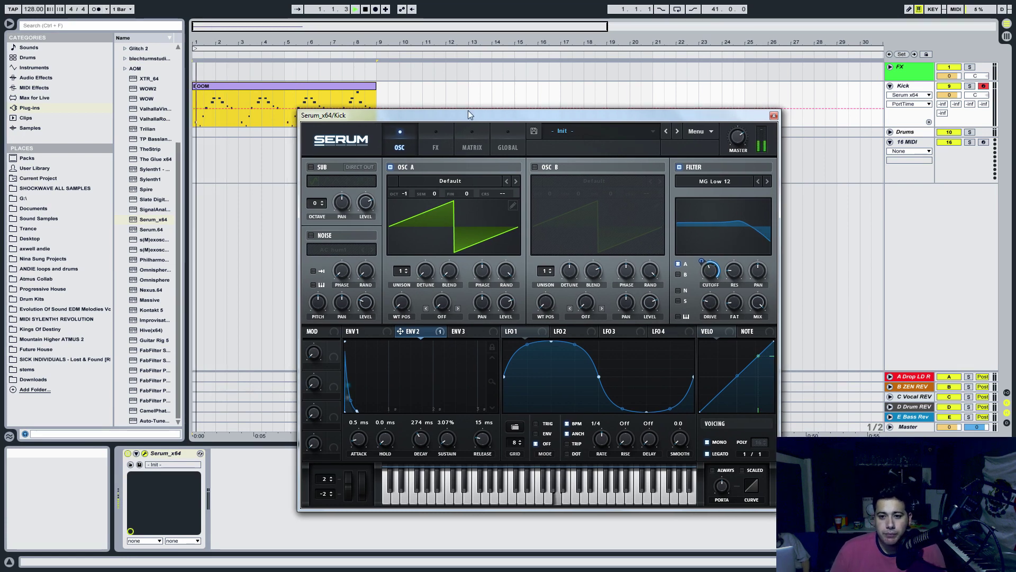
Adjust the filter resonance, then modulate the filter cutoff with LFO 1 at a 1/16 rate while auditioning the clip.
click(735, 269)
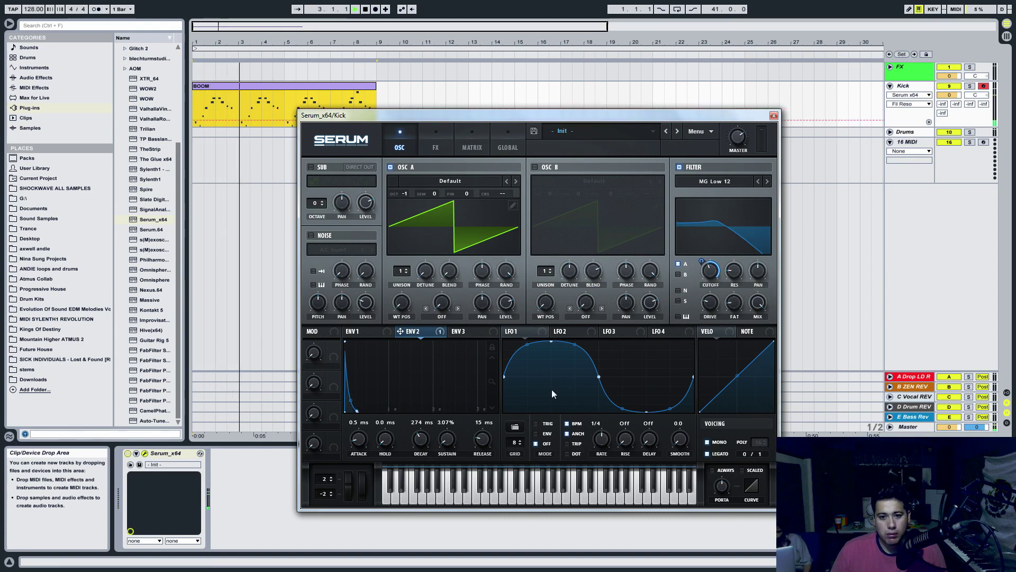
drag(516, 331, 689, 307)
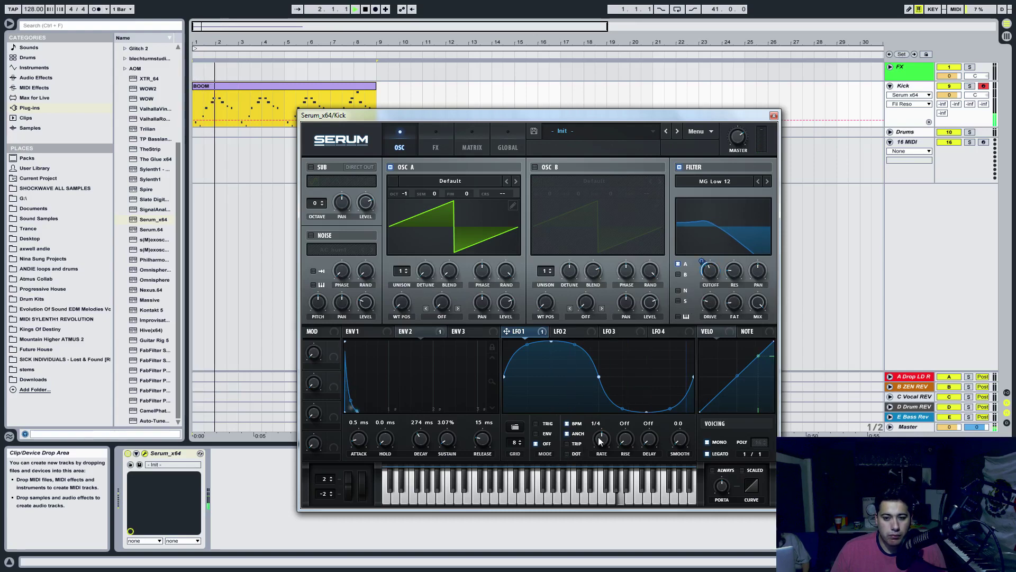
key(space)
drag(598, 438, 615, 436)
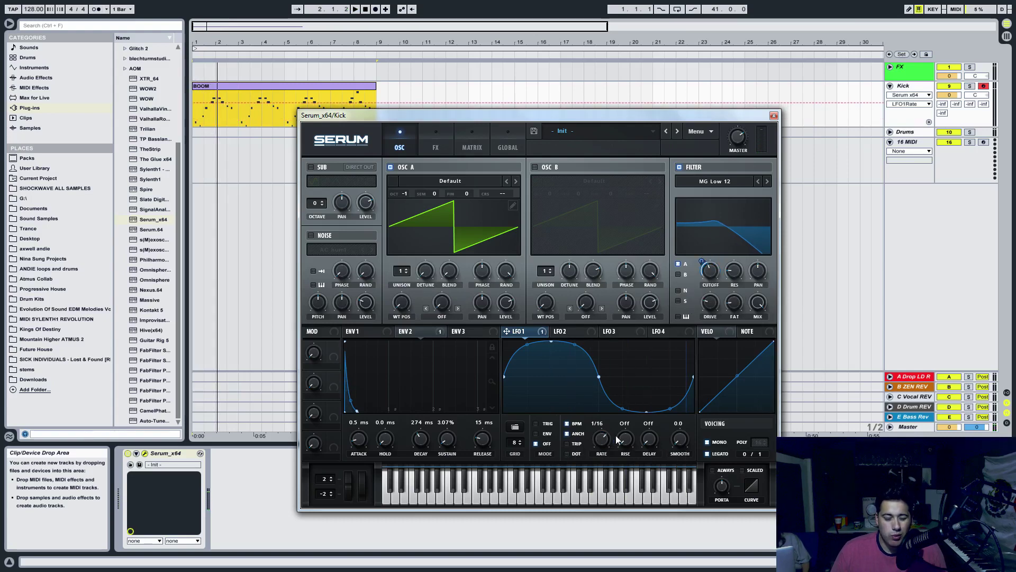
key(space)
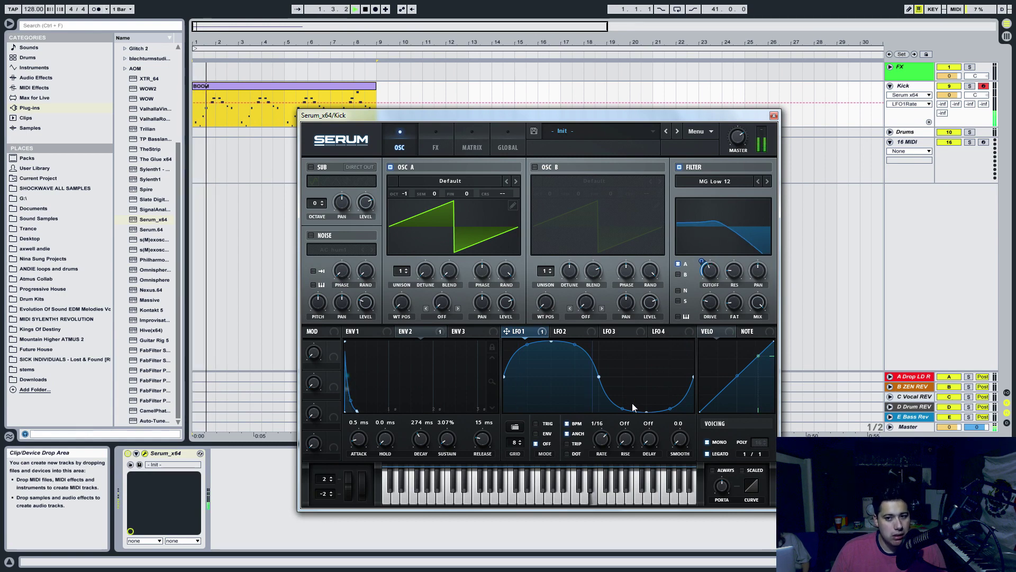
Set envelope 2's decay to 1.65 s and LFO 1's modulation amount on the filter cutoff to about -42.
click(416, 333)
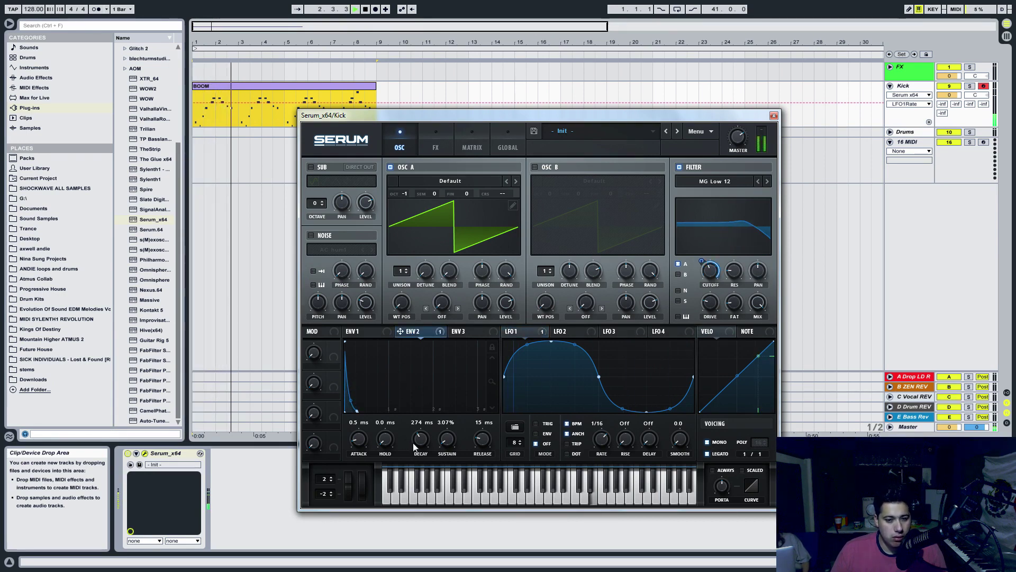
mouse_move(417, 445)
mouse_down()
mouse_move(429, 444)
mouse_move(423, 439)
mouse_up()
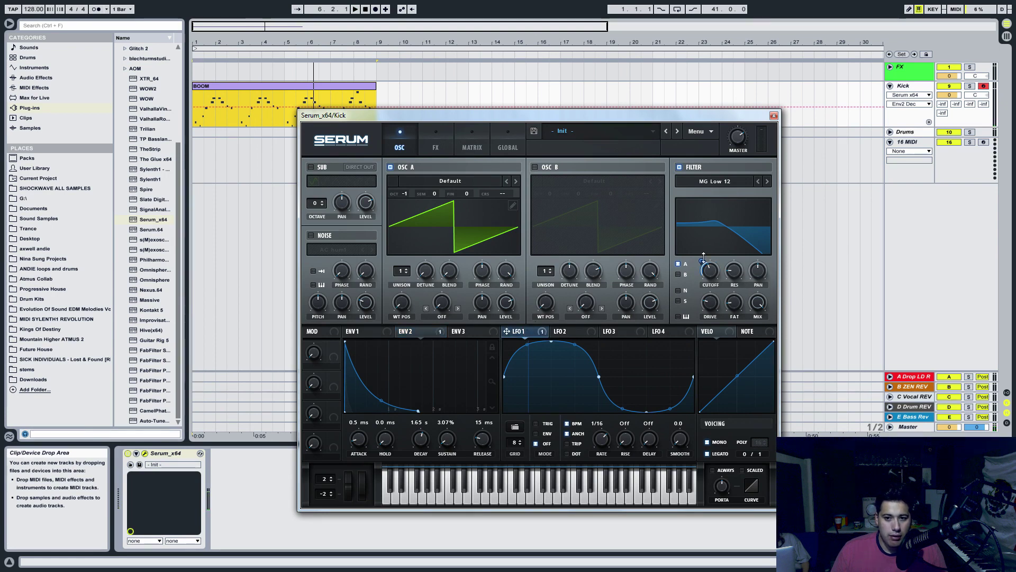
drag(704, 257, 701, 260)
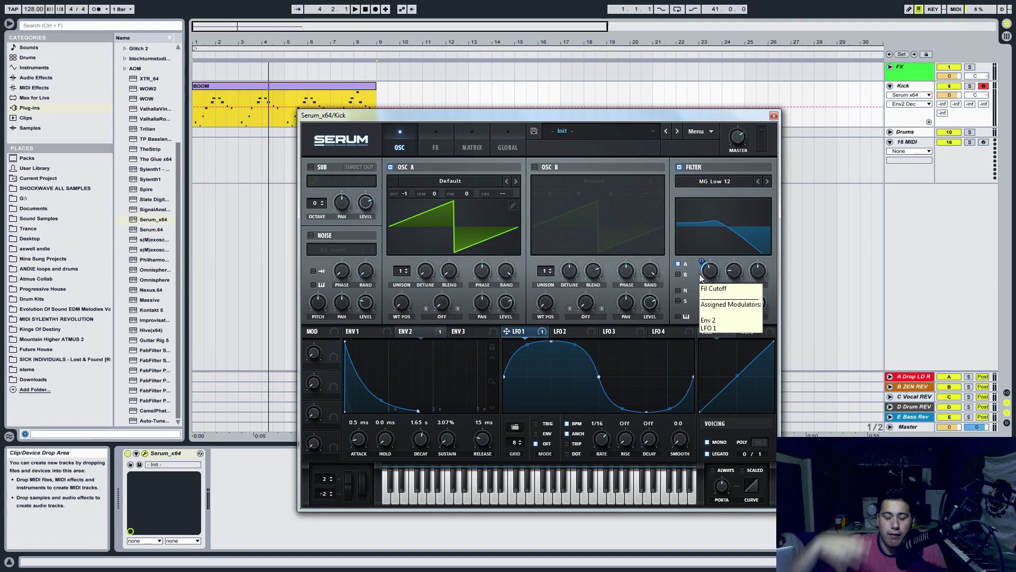
drag(707, 260, 700, 266)
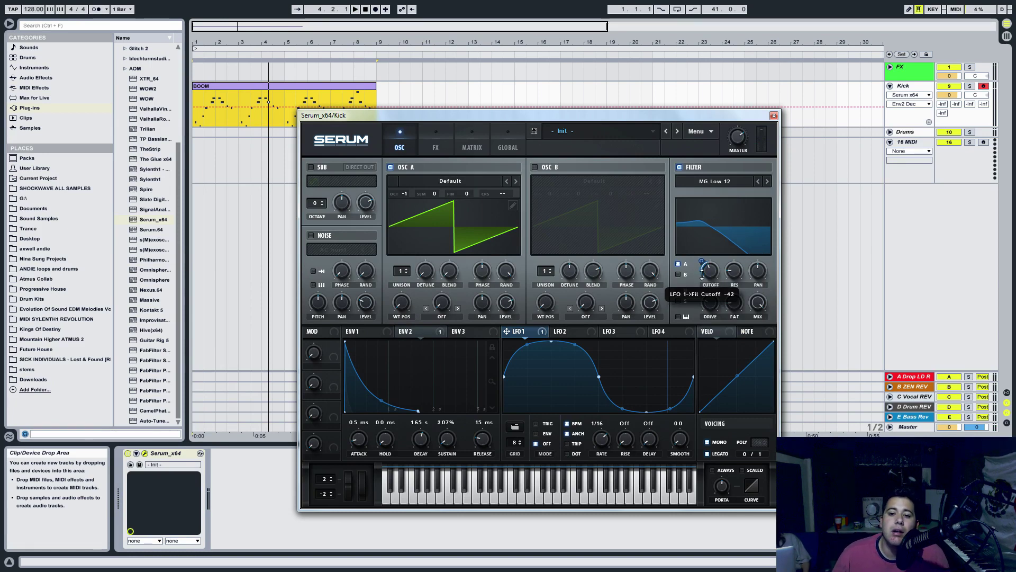
Tune the filter cutoff around 256 Hz during playback and set envelope 2's decay to 1.29 s and sustain to 9.21%.
click(715, 271)
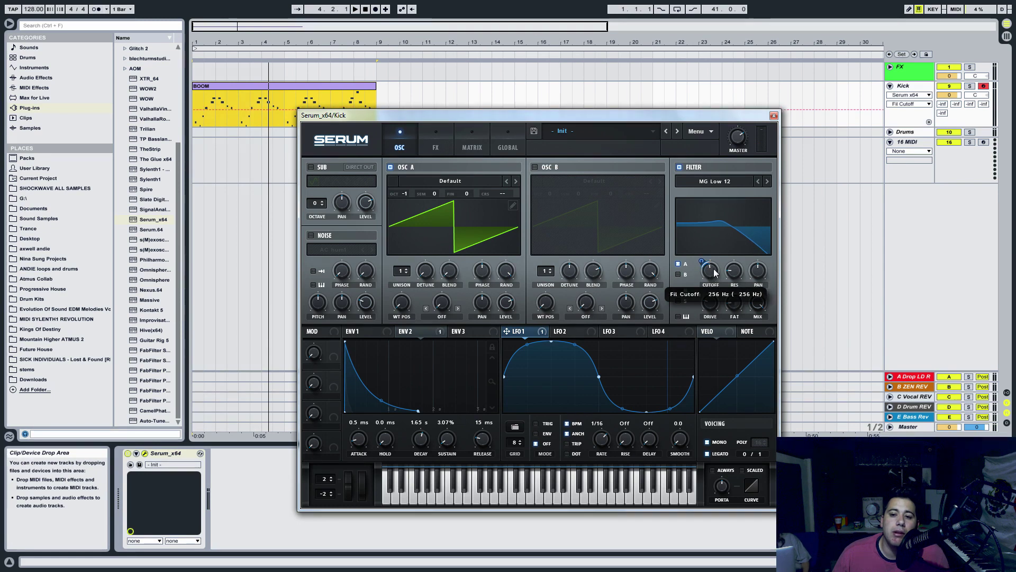
key(space)
drag(710, 269, 710, 275)
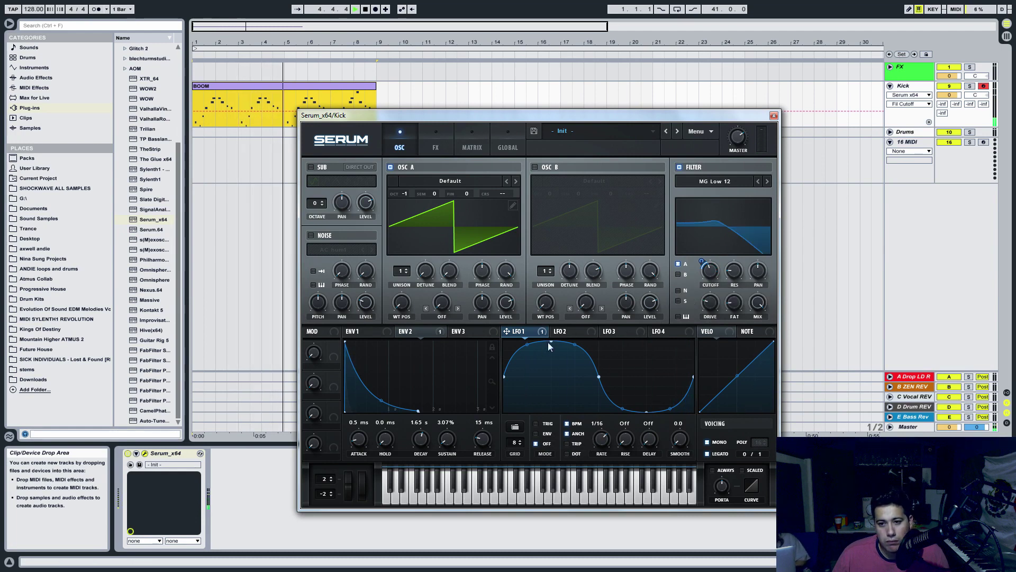
click(413, 331)
drag(447, 443, 428, 445)
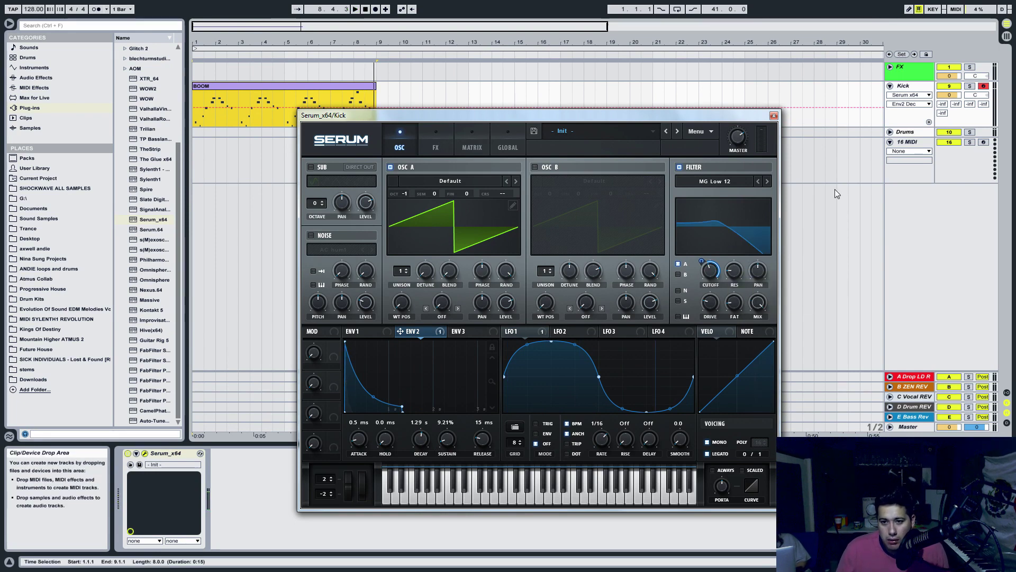
Try opening the filter cutoff to 16384 Hz with negative modulation from envelope 2, about -18, and LFO 1, about -15.
drag(710, 276, 760, 225)
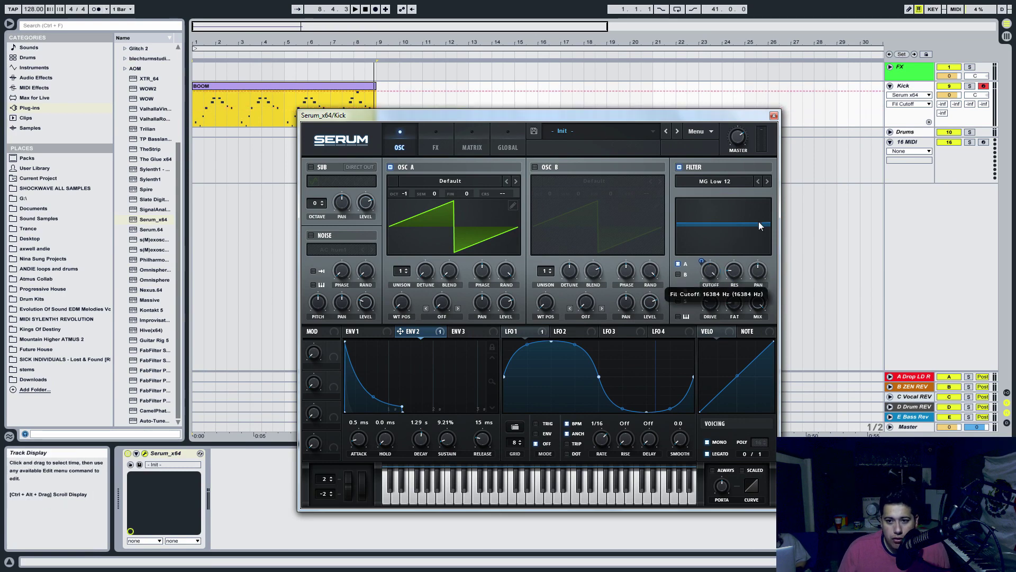
mouse_move(702, 261)
mouse_down()
mouse_move(685, 321)
mouse_move(711, 244)
mouse_up()
key(space)
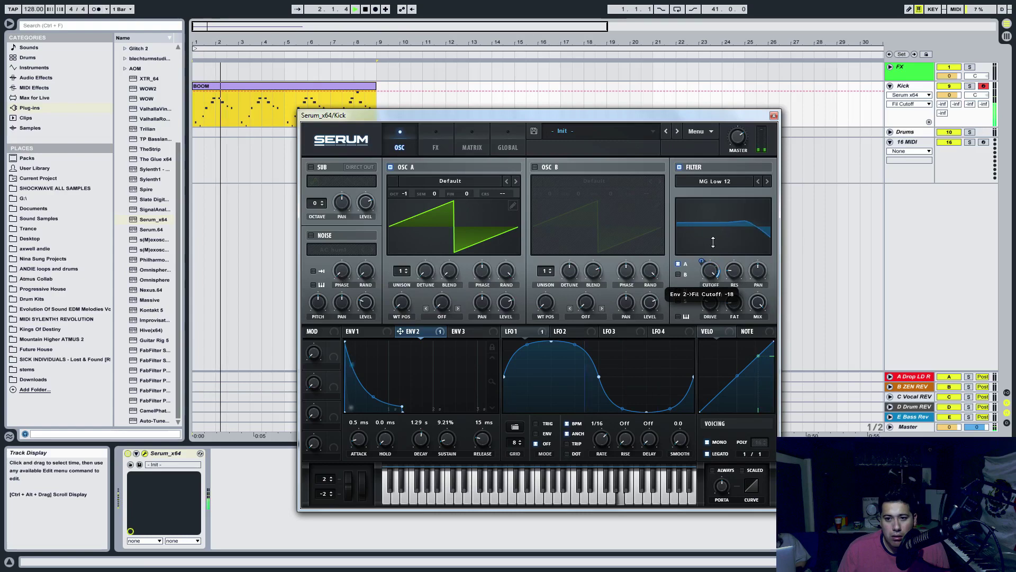
key(space)
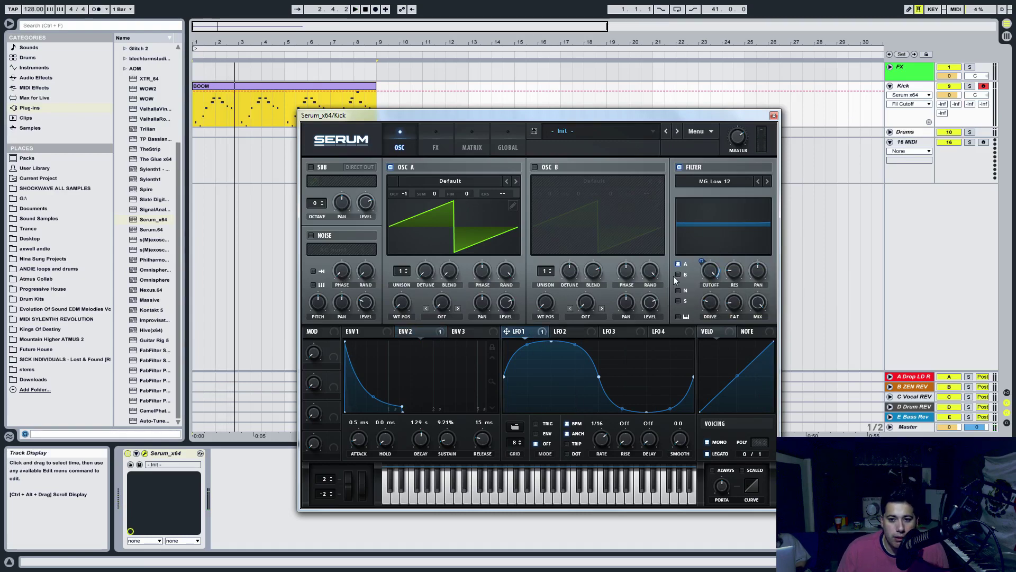
key(space)
mouse_move(704, 262)
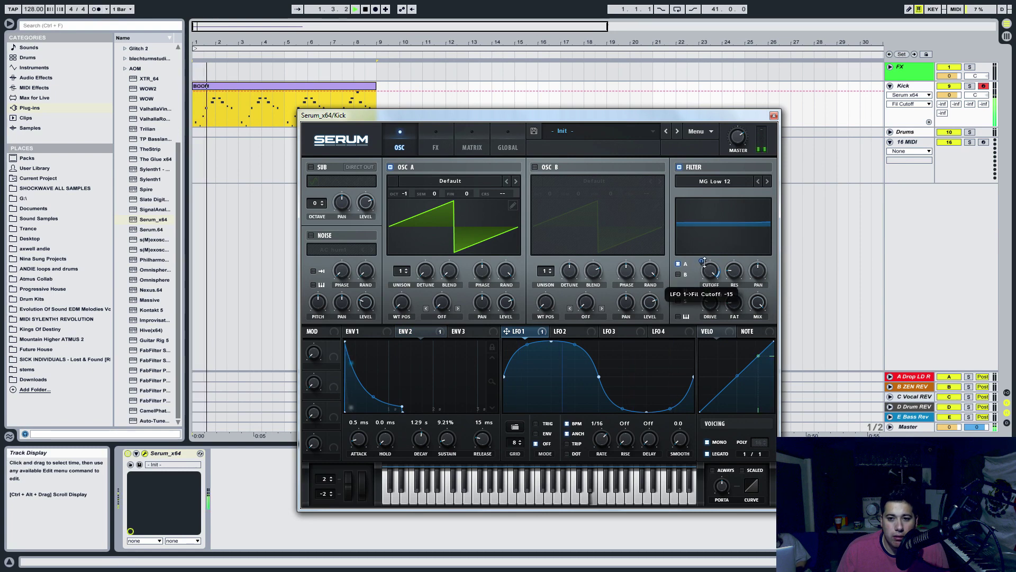
drag(704, 262, 696, 275)
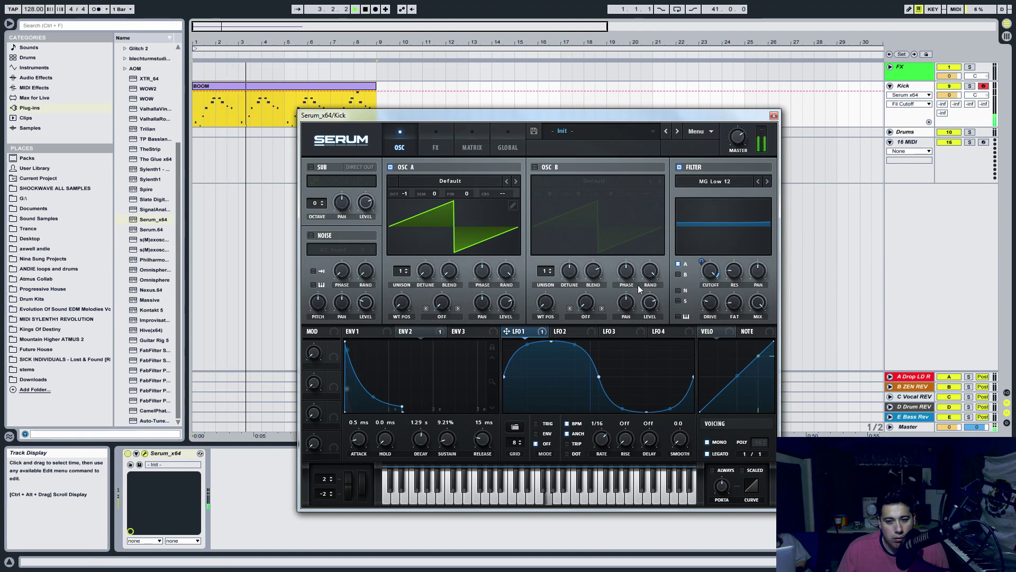
Try envelope 1 decay times of 381 ms and 160 ms while auditioning the clip.
key(space)
click(360, 332)
drag(413, 440, 416, 436)
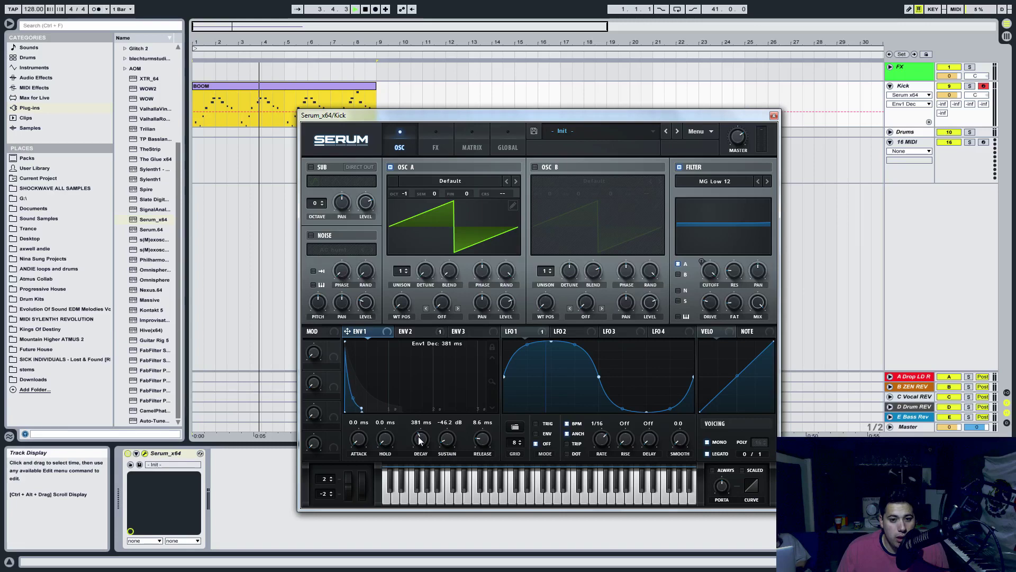
key(space)
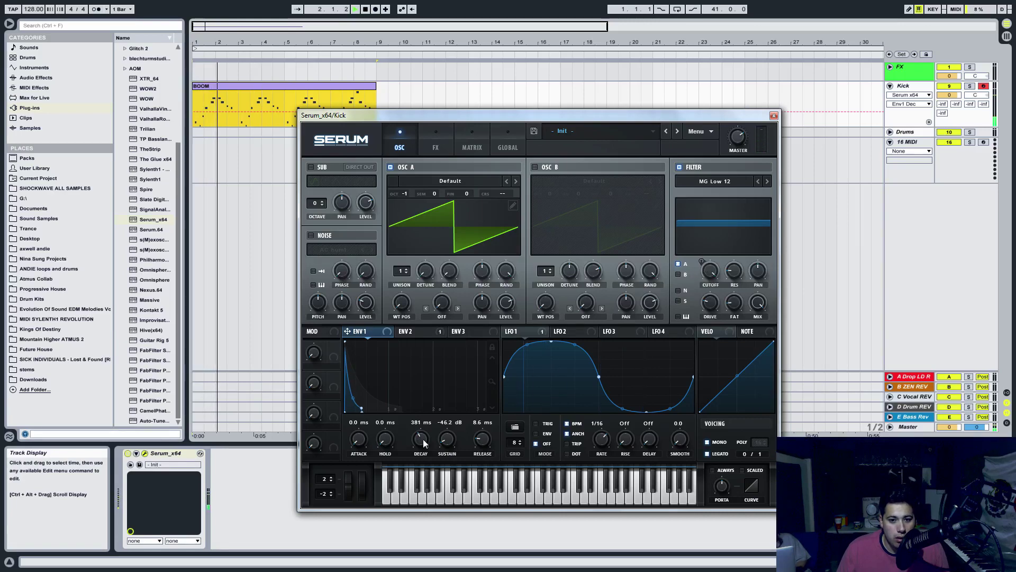
drag(424, 437, 424, 442)
key(space)
Play the clip, rework LFO 1's modulation of the filter cutoff, and set the cutoff to 152 Hz.
key(space)
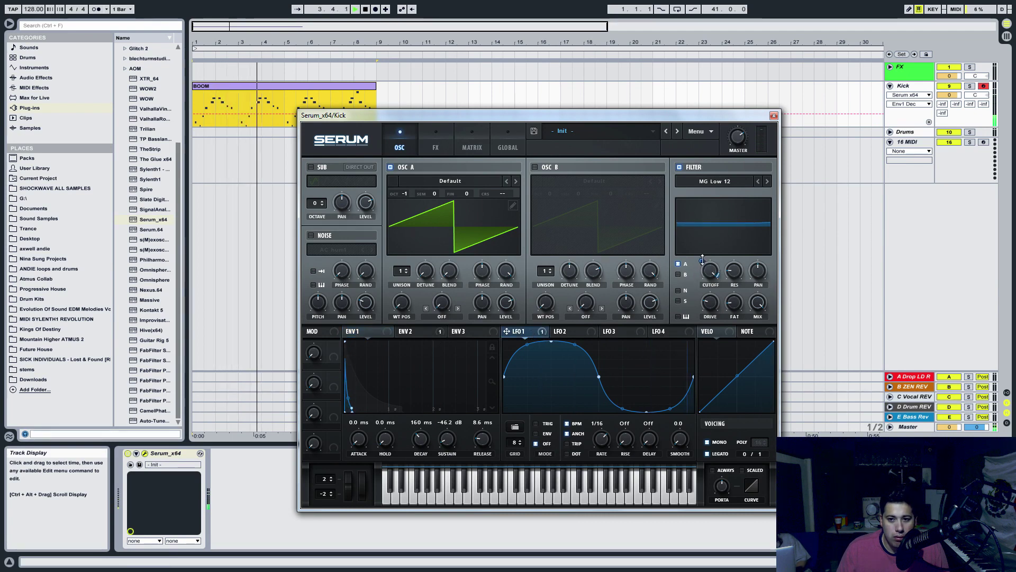
drag(511, 331, 682, 324)
key(space)
click(707, 272)
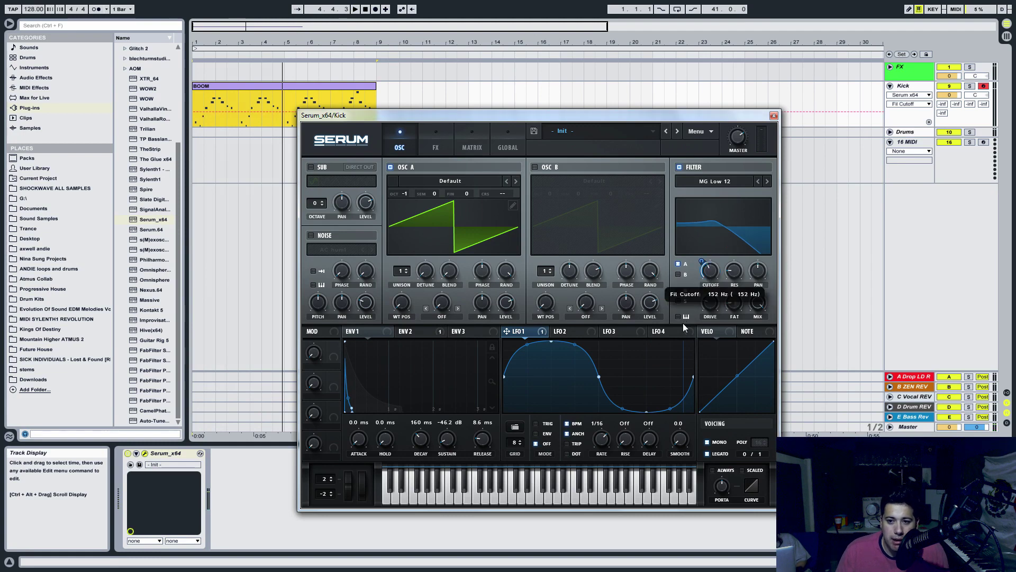
During playback, set envelope 2's decay to 1.19 s and sustain to 0%, and envelope 1's decay to 446 ms.
key(space)
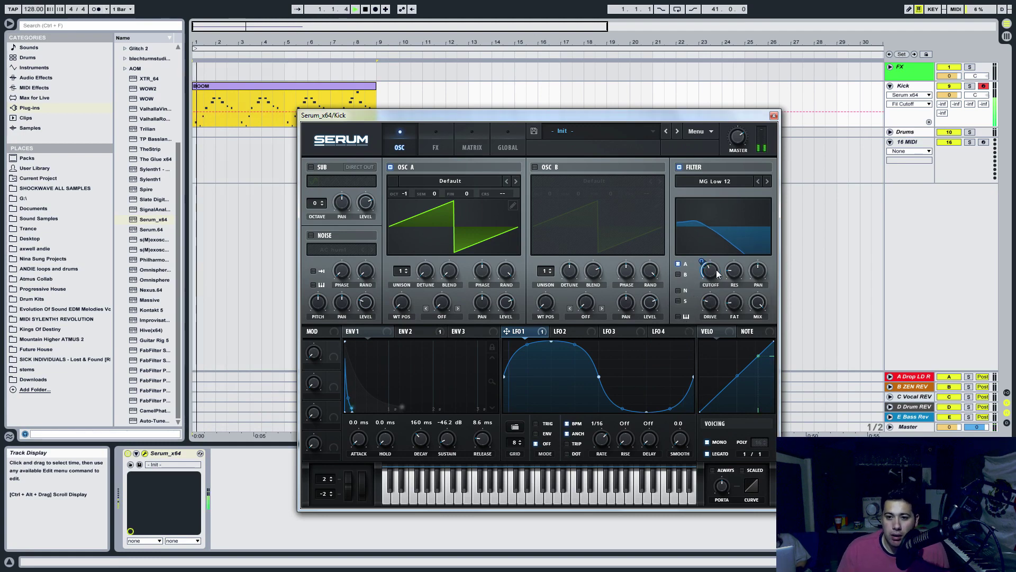
click(417, 333)
mouse_move(449, 446)
mouse_down()
mouse_move(426, 446)
mouse_move(440, 463)
mouse_up()
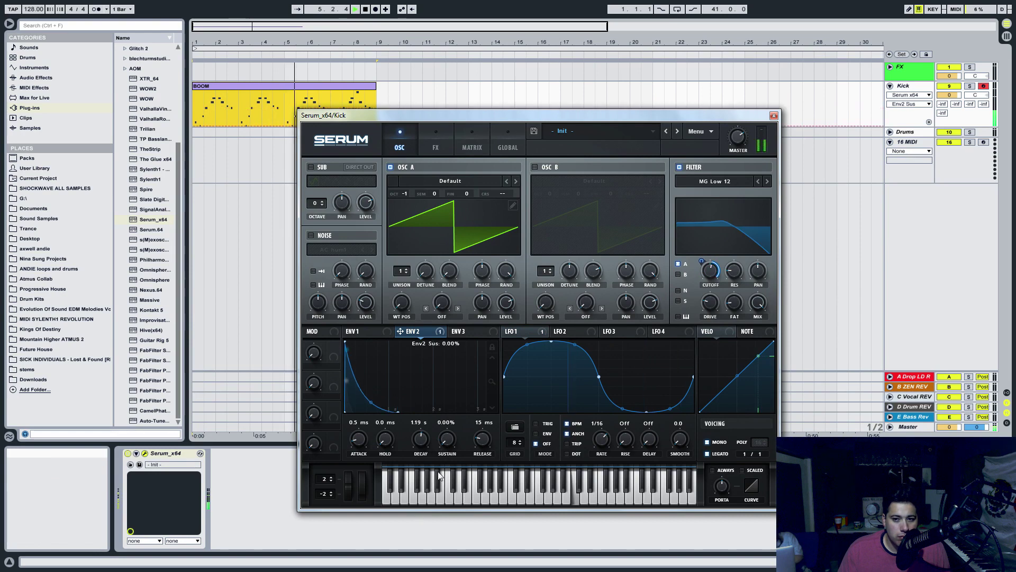
click(370, 333)
drag(421, 438, 431, 437)
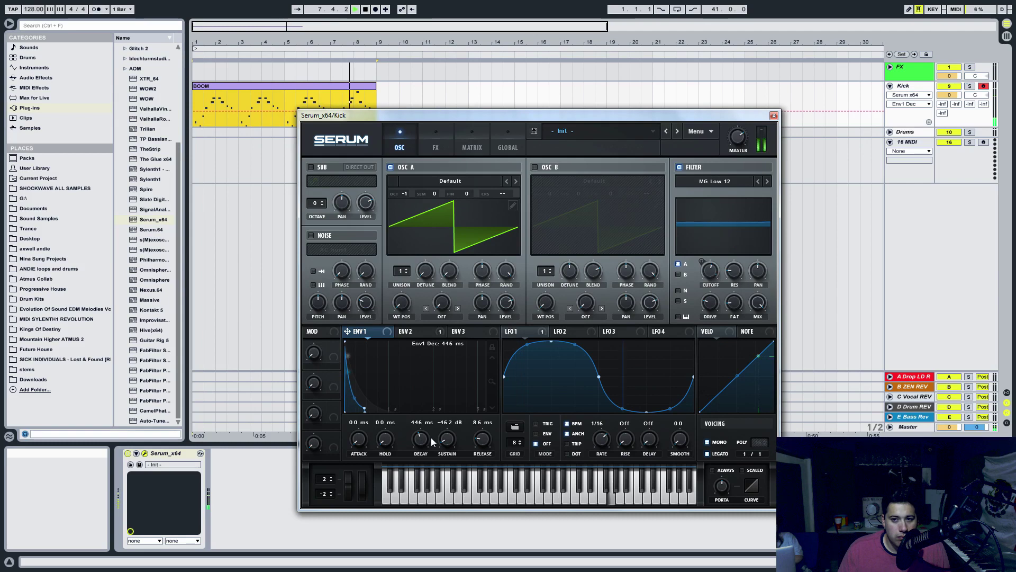
Adjust the filter drive and LFO 1's cutoff modulation amount, and try a cutoff of about 894 Hz on the playing clip.
click(707, 303)
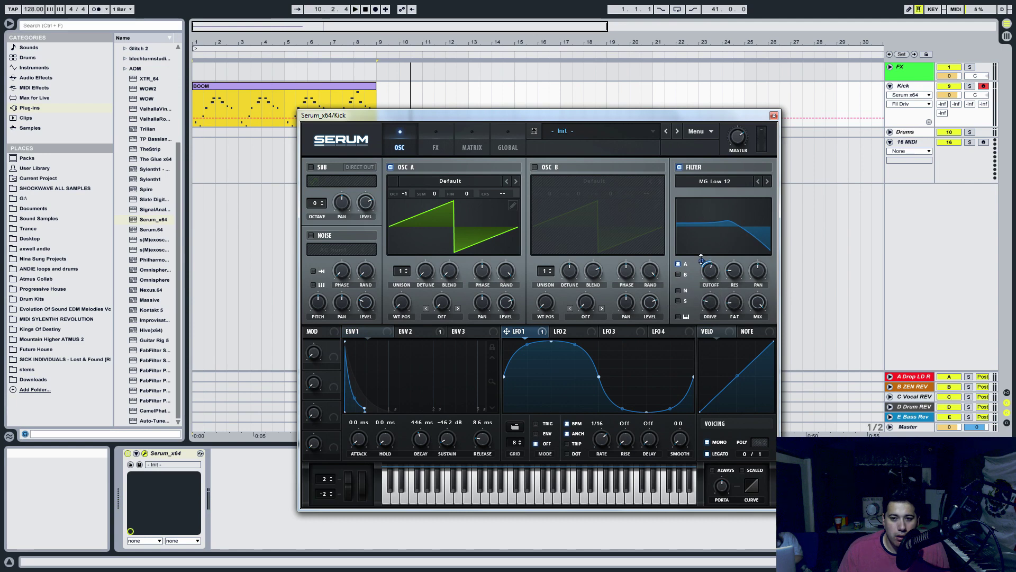
mouse_move(701, 262)
mouse_down()
mouse_move(710, 259)
mouse_move(699, 268)
mouse_up()
click(710, 275)
click(403, 334)
key(space)
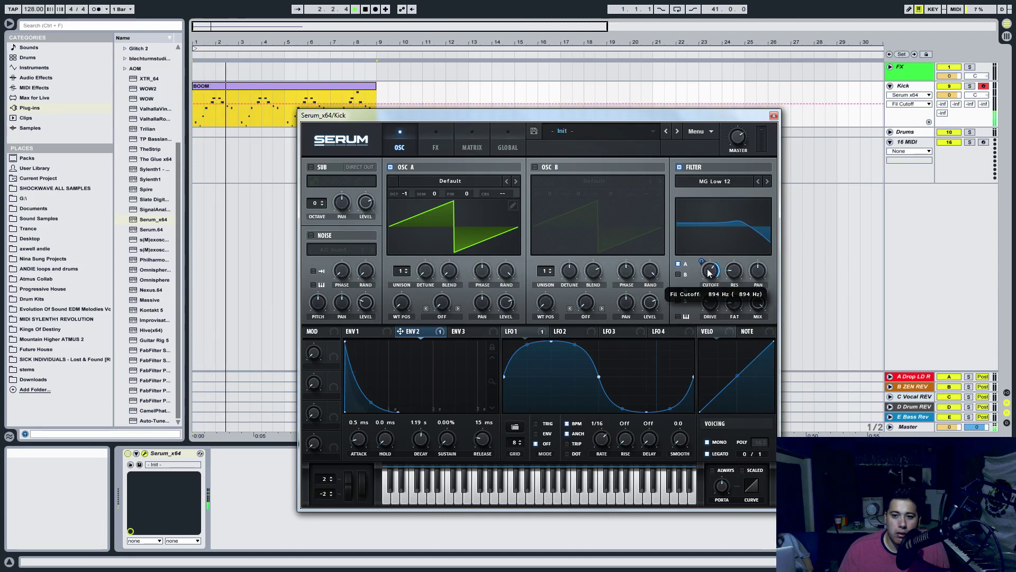
Lower the filter cutoff by ear with LFO 1 and envelope 2 modulating it, and audition the clip.
click(531, 333)
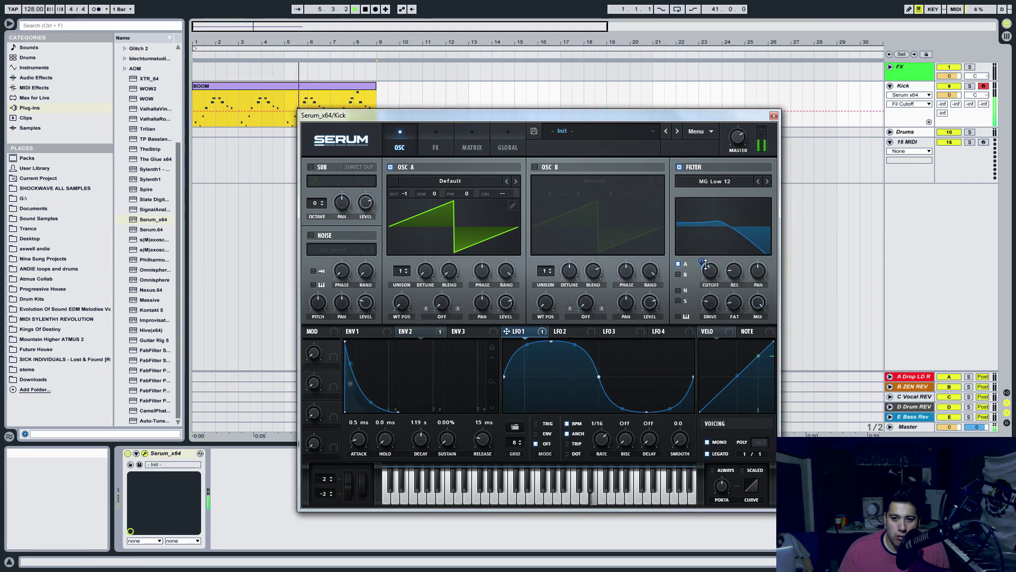
click(367, 329)
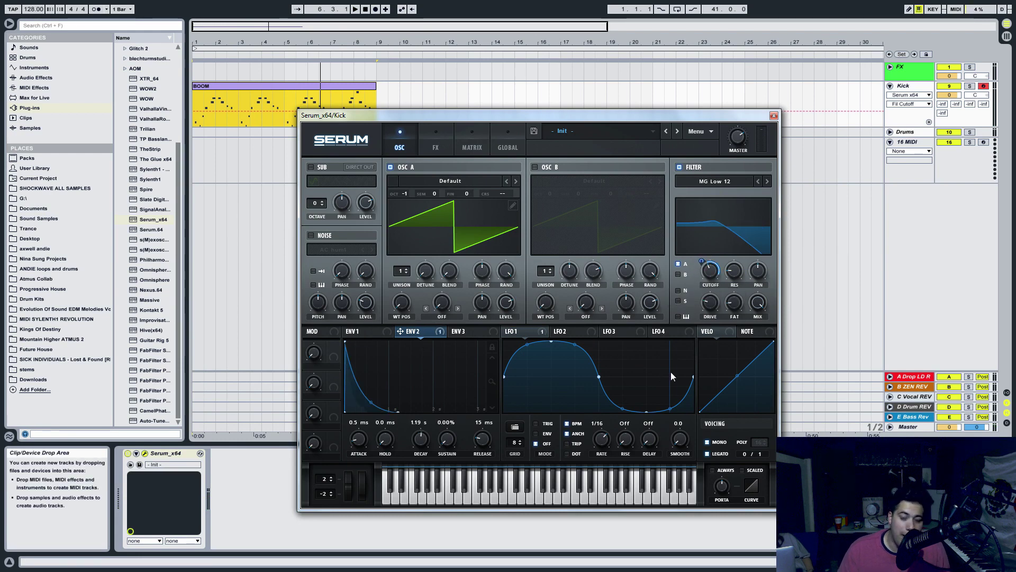
key(space)
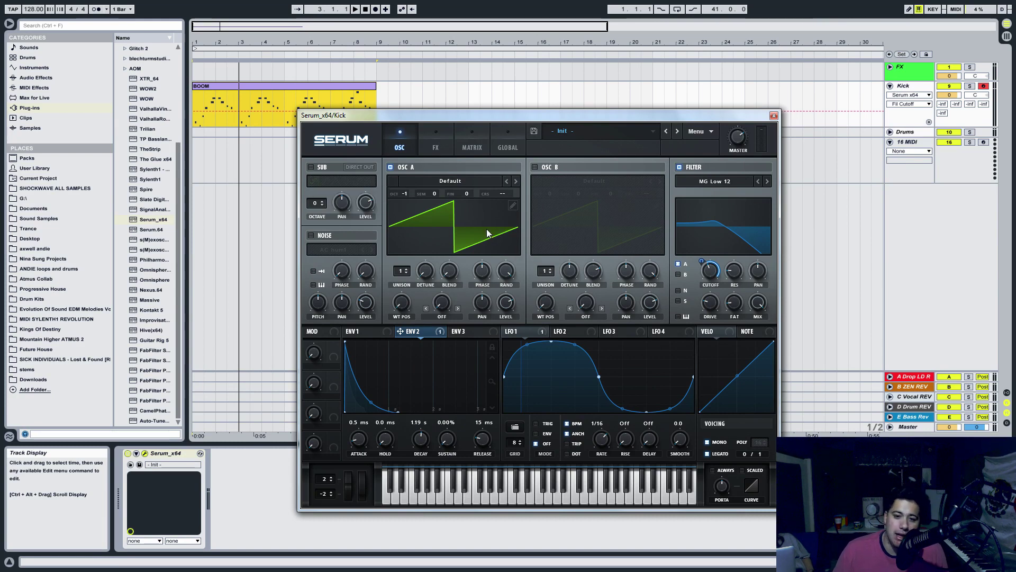
Set oscillator A's octave to -2 and audition the clip.
click(402, 193)
drag(411, 208, 430, 278)
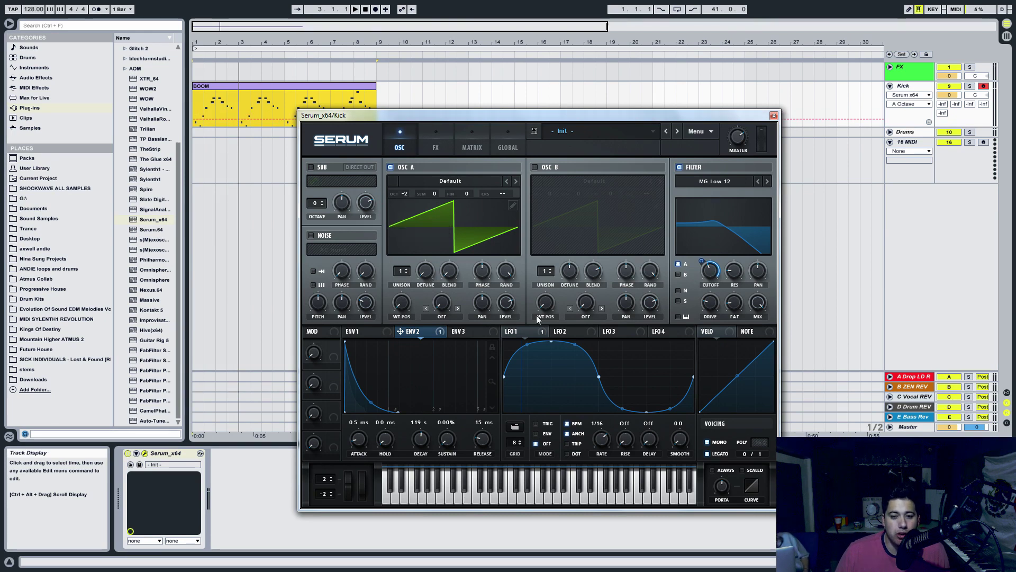
key(space)
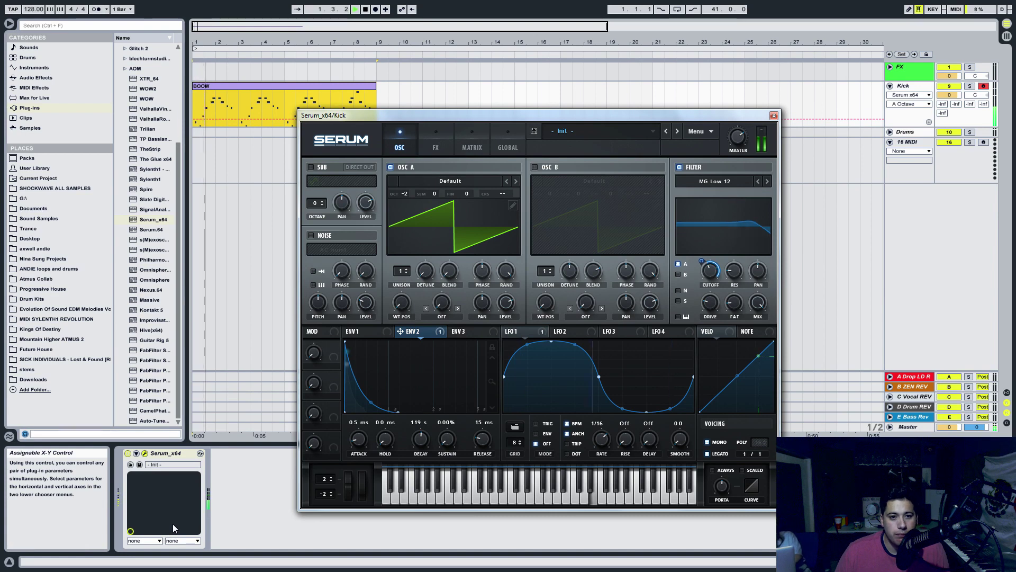
Set oscillator A to octave -1 with 3 unison voices and phase 0, and audition the clip.
key(space)
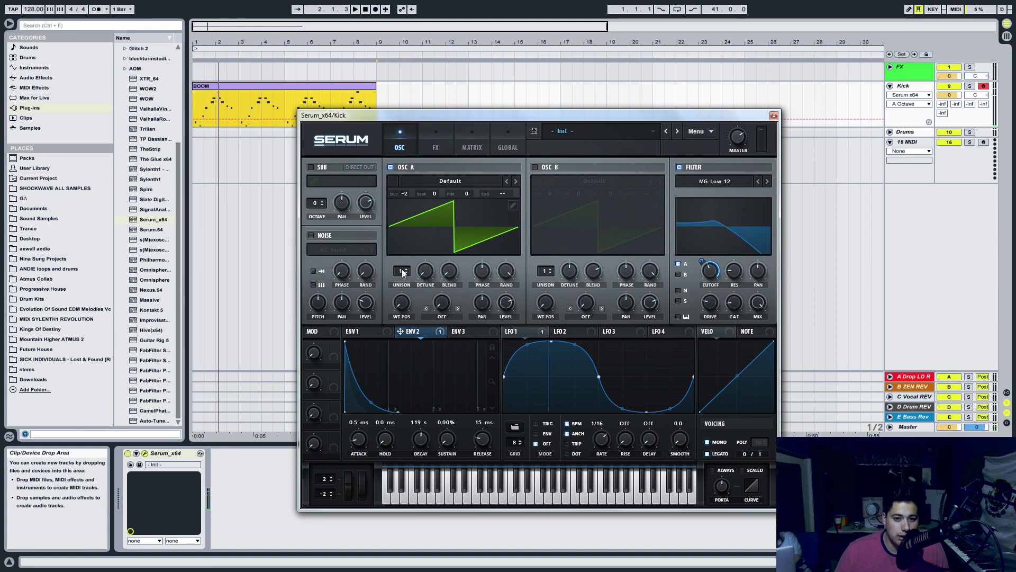
drag(402, 273, 406, 272)
drag(405, 192, 421, 186)
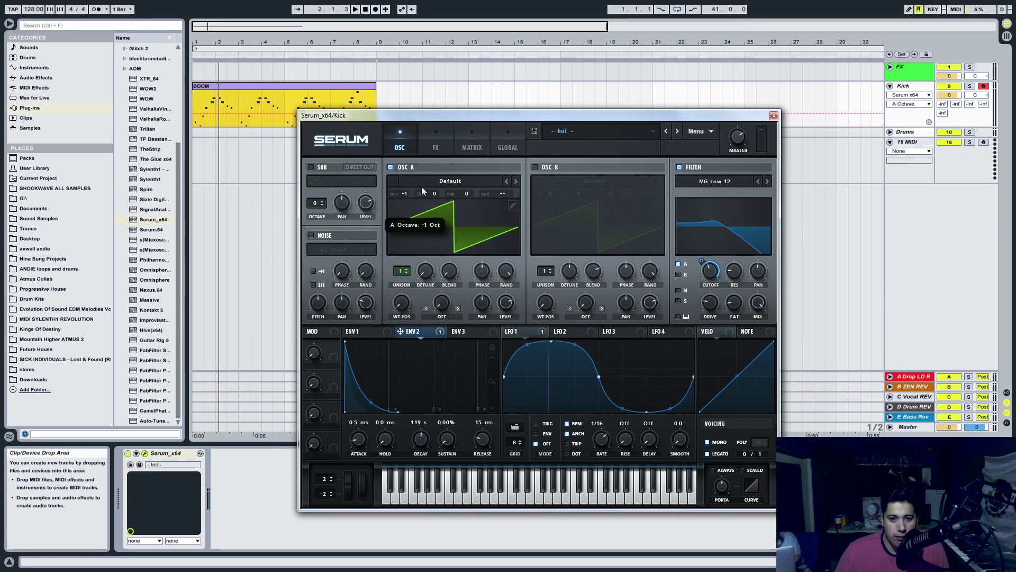
drag(395, 268, 515, 222)
key(space)
drag(482, 271, 437, 367)
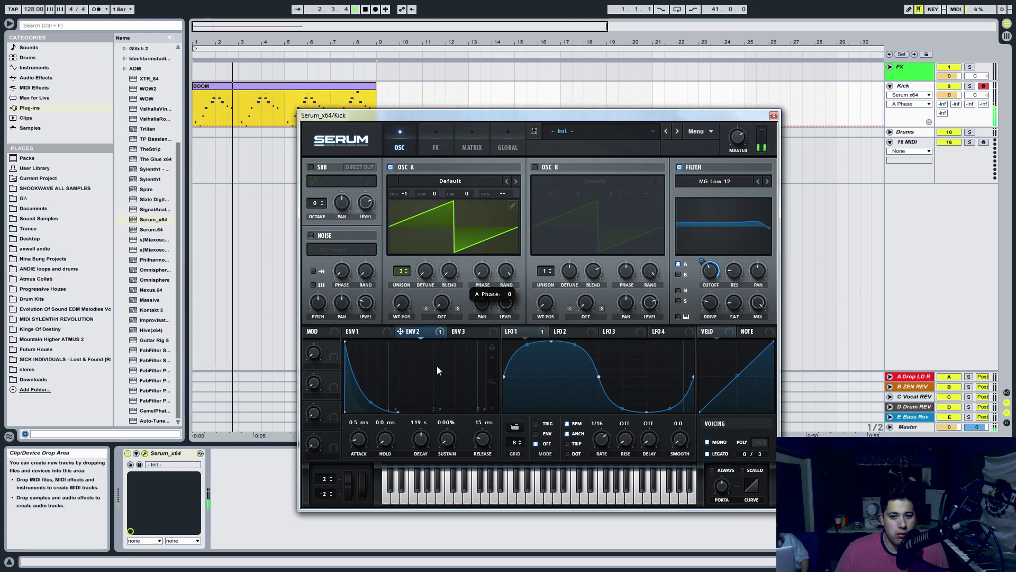
click(446, 316)
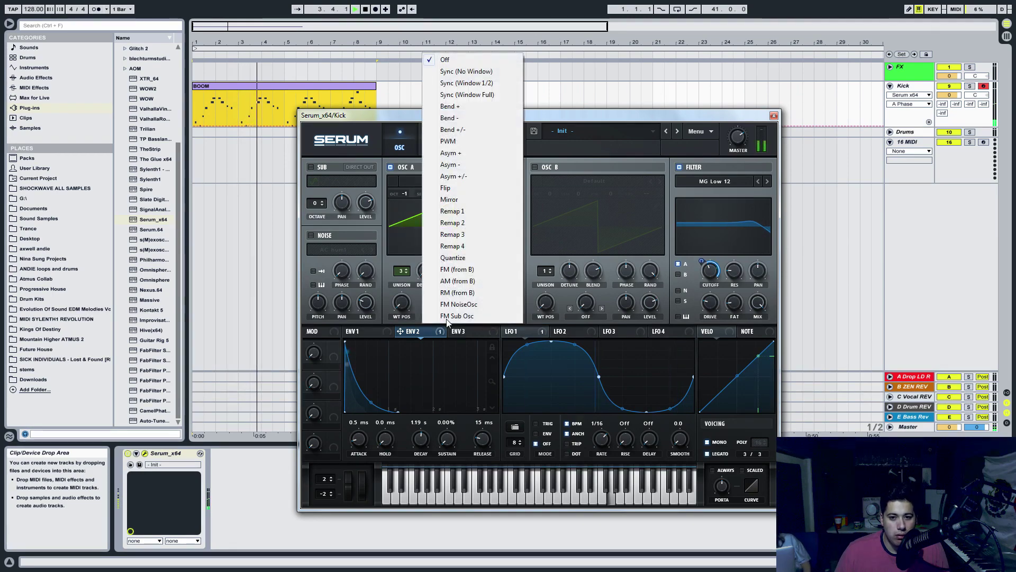
click(402, 130)
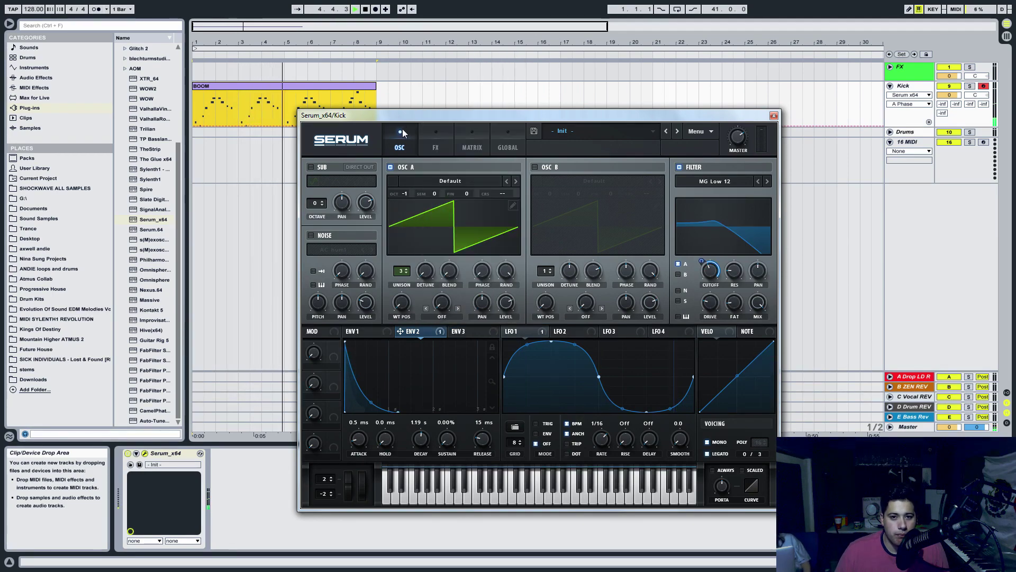
click(484, 139)
click(494, 139)
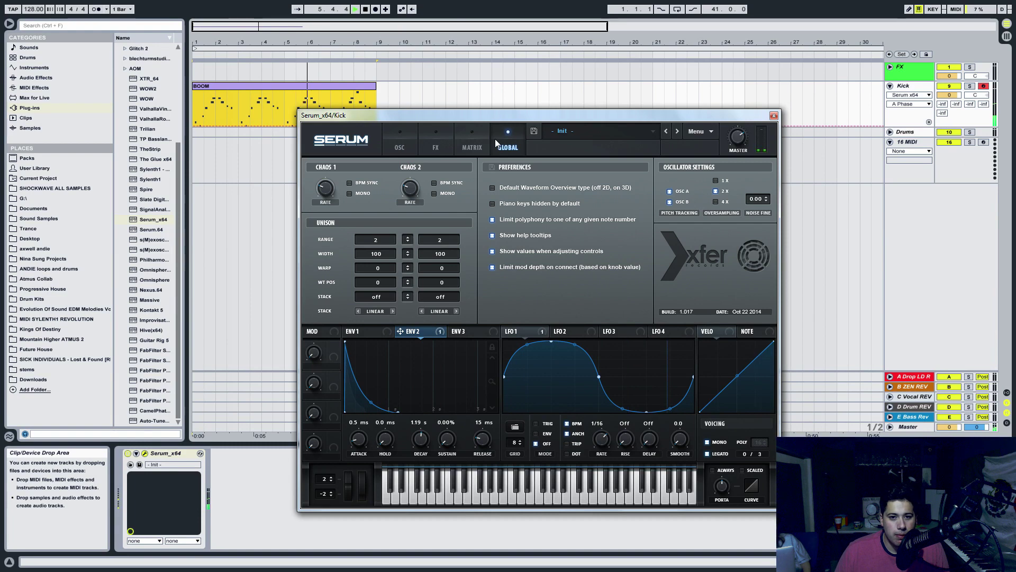
click(399, 142)
Try the Hyper/Dimension effect with hyper rate 0%, retrigger on, raised hyper mix and dimension mix 48%, and switch it off again.
click(436, 142)
click(316, 169)
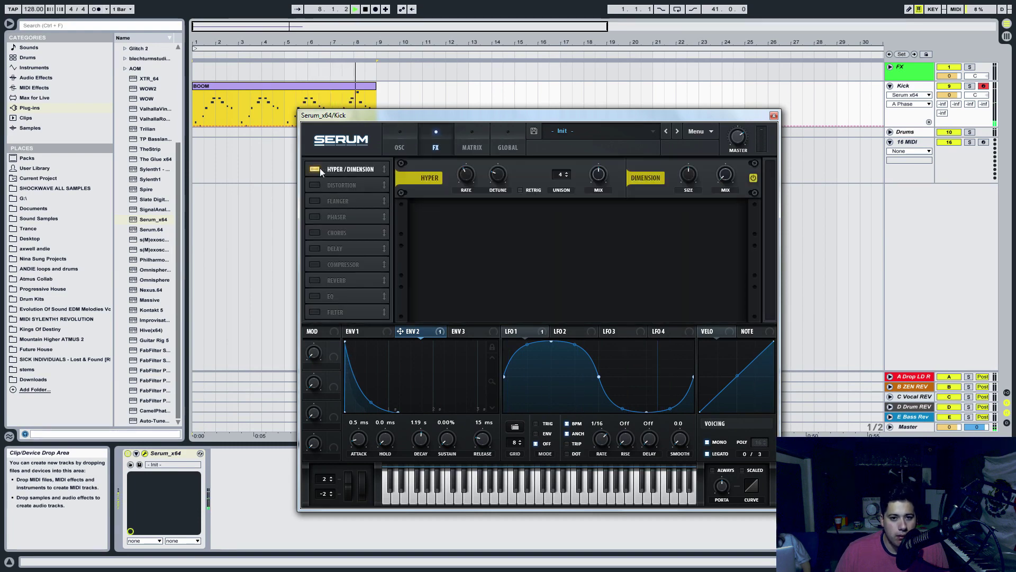
drag(466, 175, 465, 206)
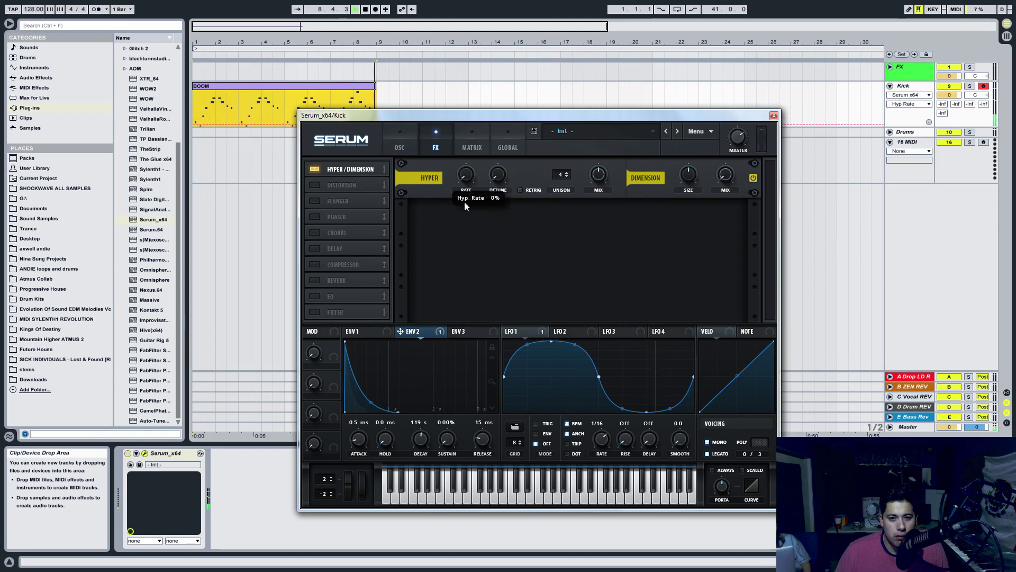
click(520, 189)
click(598, 175)
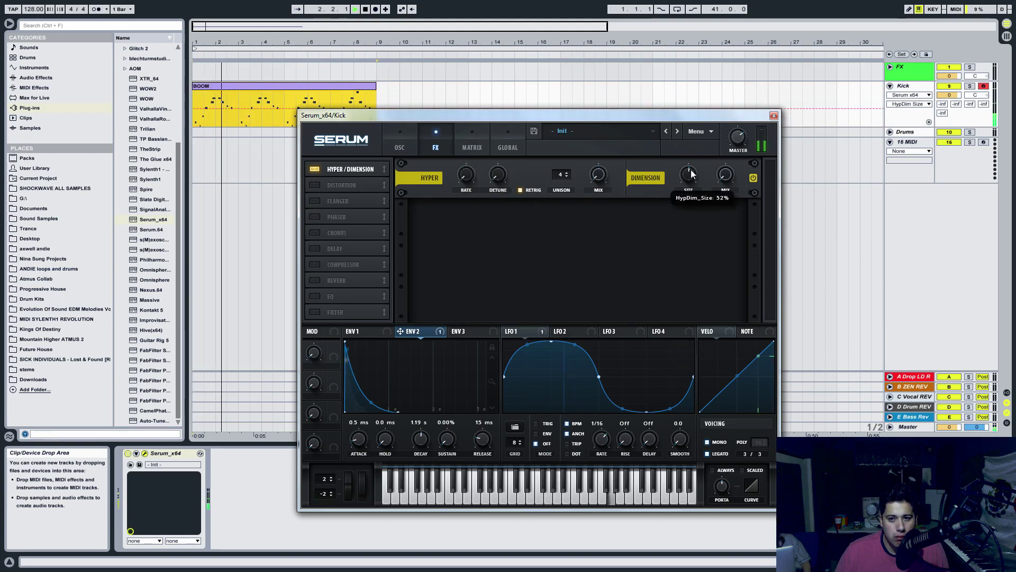
drag(689, 175, 699, 133)
drag(725, 175, 739, 134)
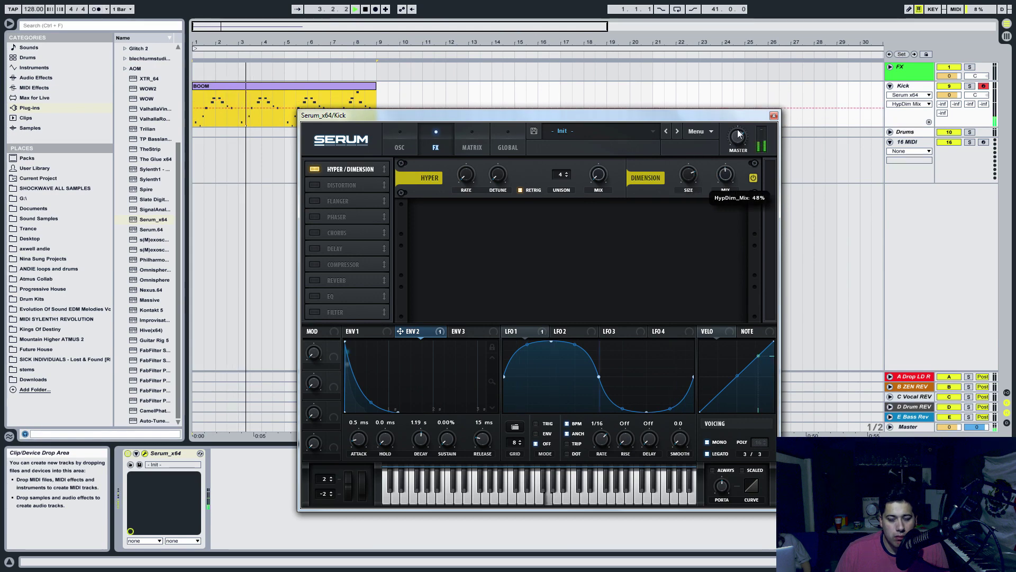
drag(599, 175, 637, 95)
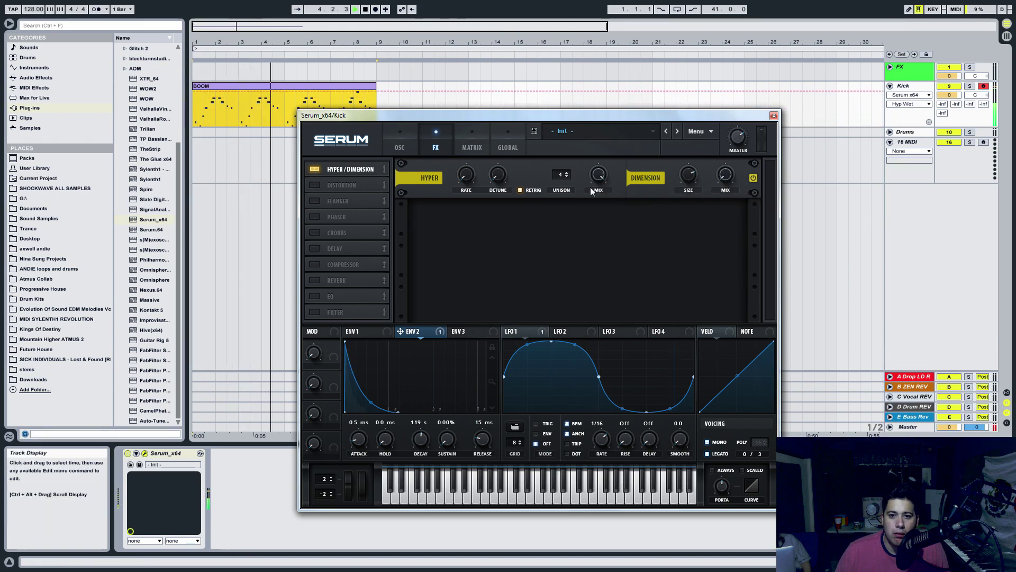
click(408, 129)
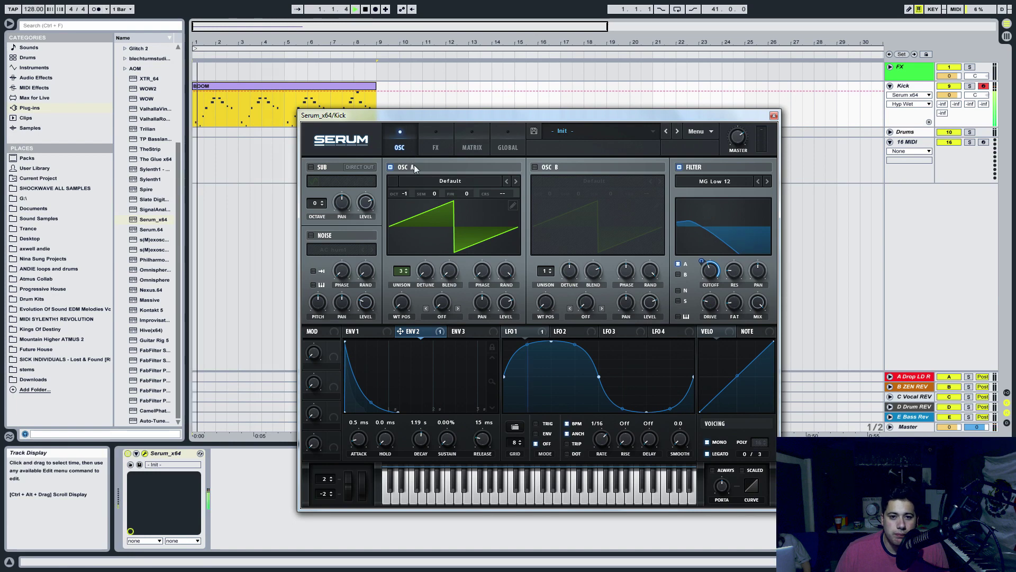
click(437, 146)
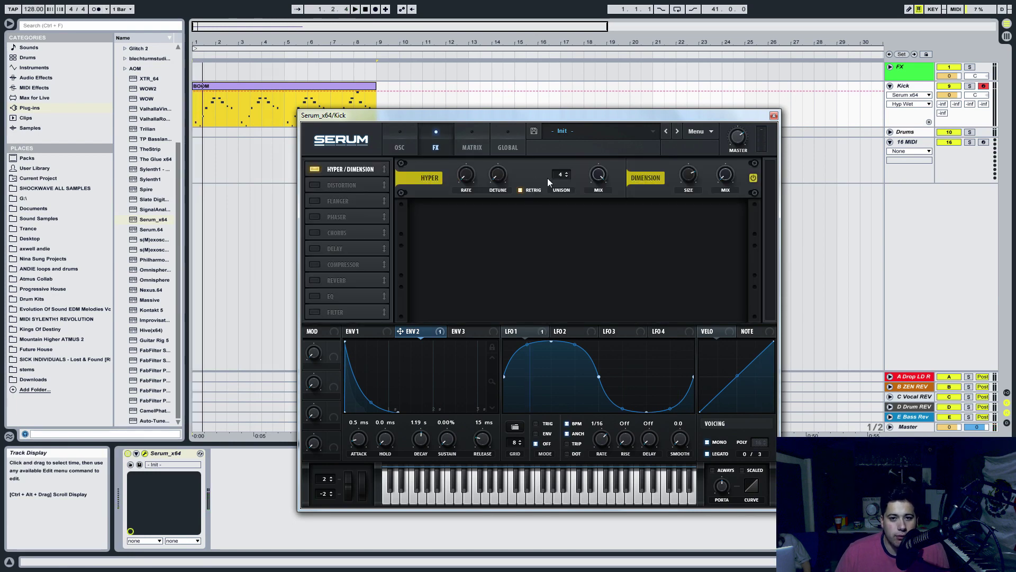
click(317, 171)
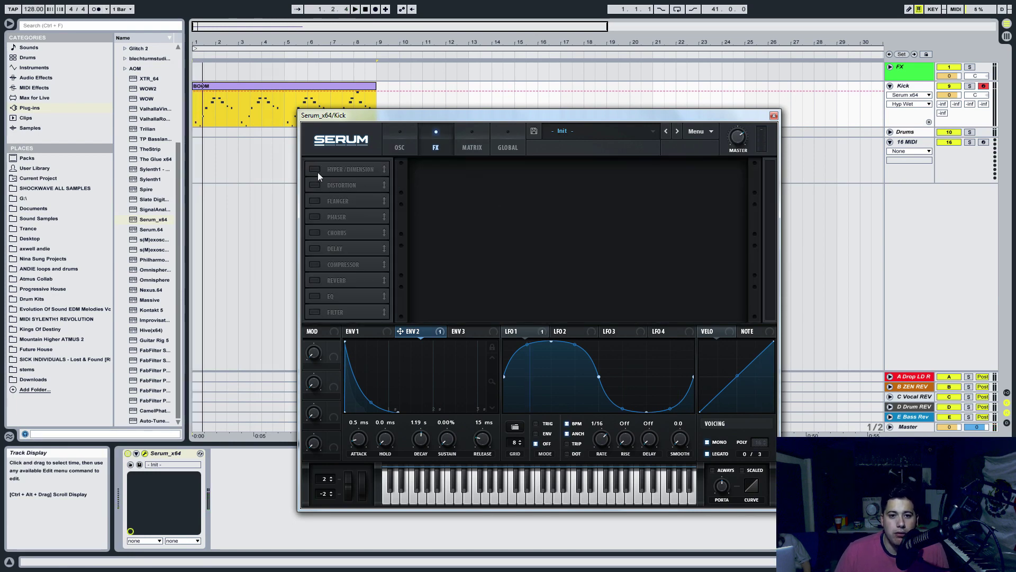
Enable the Distortion effect with the Diode 1 type, lower its drive to about 7%, and audition the clip.
click(316, 186)
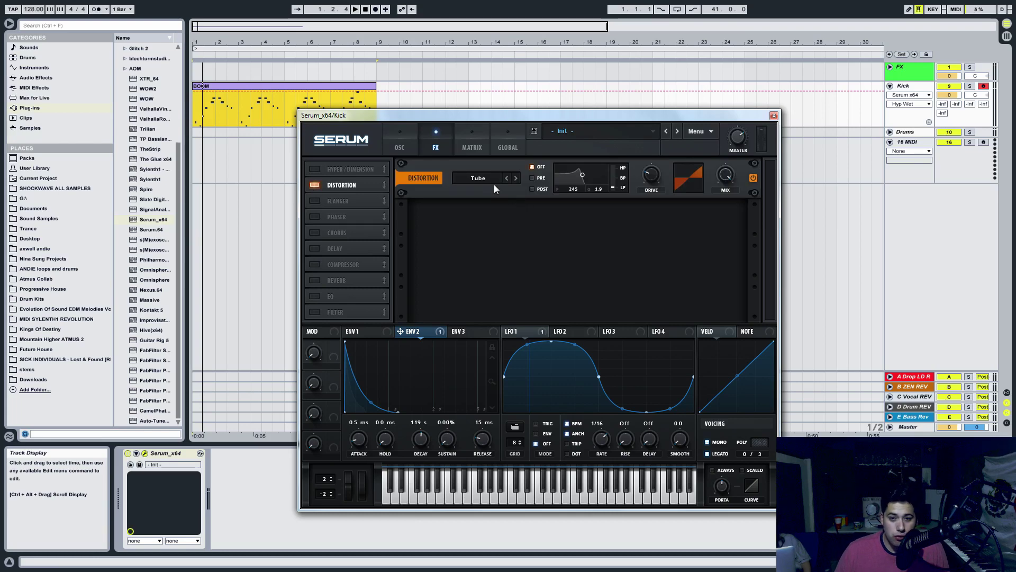
click(479, 178)
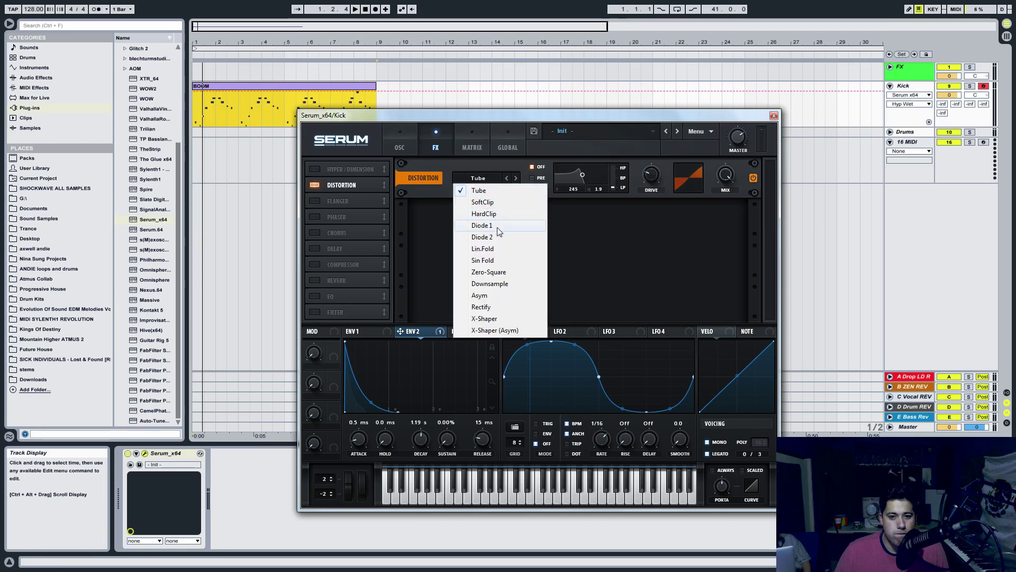
click(483, 226)
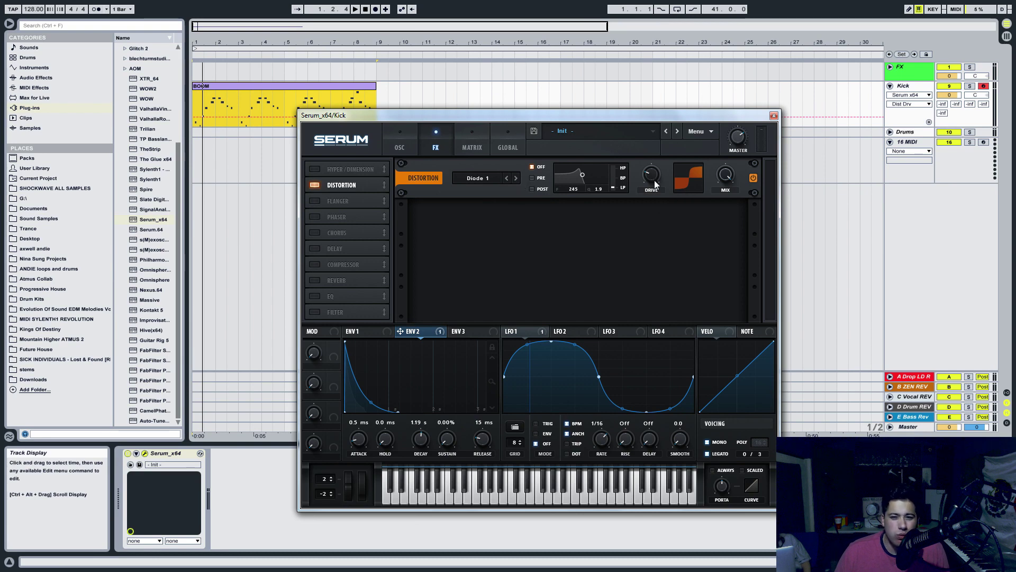
mouse_move(662, 178)
key(space)
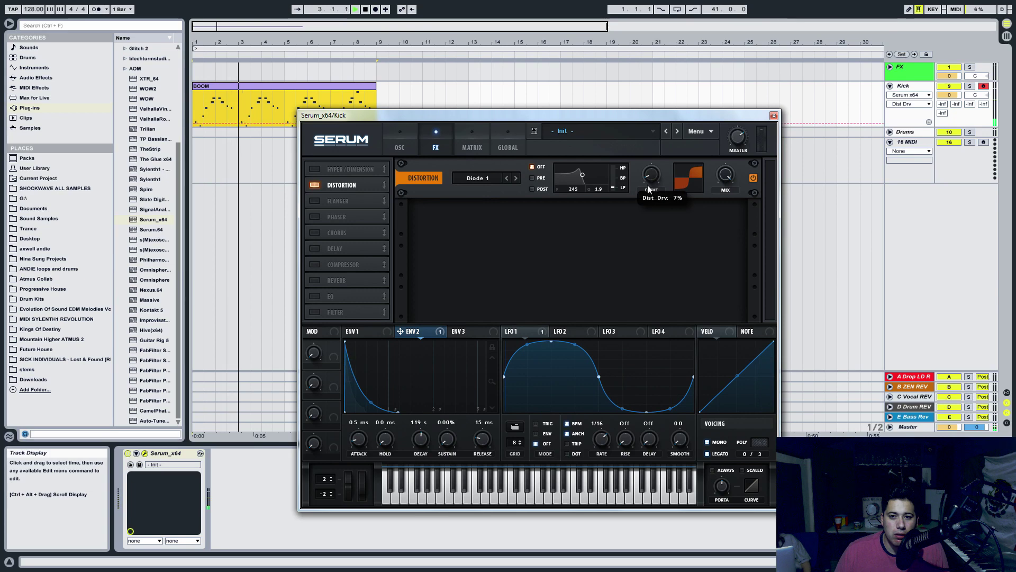
key(space)
Try the Diode 2, Lin.Fold and Zero-Square distortion types on the clip, with drive at 15% on Diode 2 and 17% on Zero-Square.
click(516, 179)
drag(647, 174, 690, 204)
key(space)
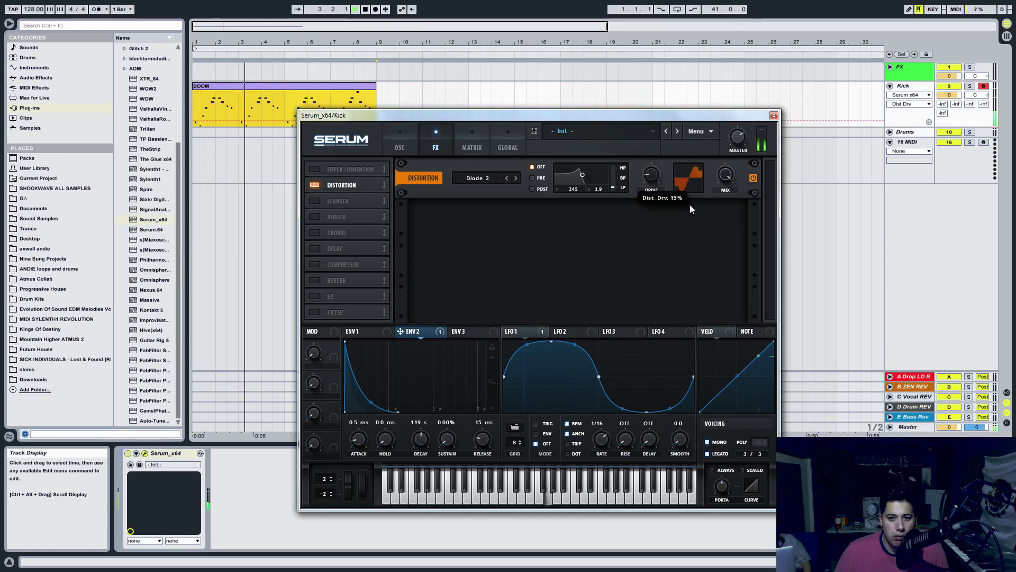
click(519, 180)
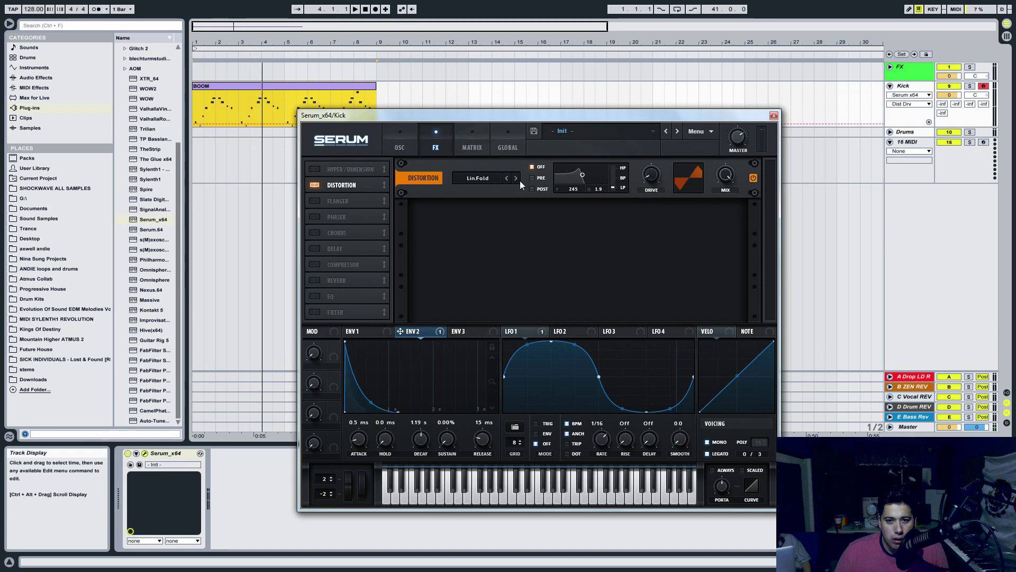
key(space)
mouse_move(651, 176)
mouse_down()
mouse_move(675, 163)
mouse_move(659, 170)
mouse_move(654, 126)
mouse_move(646, 278)
mouse_move(653, 199)
mouse_move(669, 176)
mouse_move(649, 182)
mouse_up()
click(516, 177)
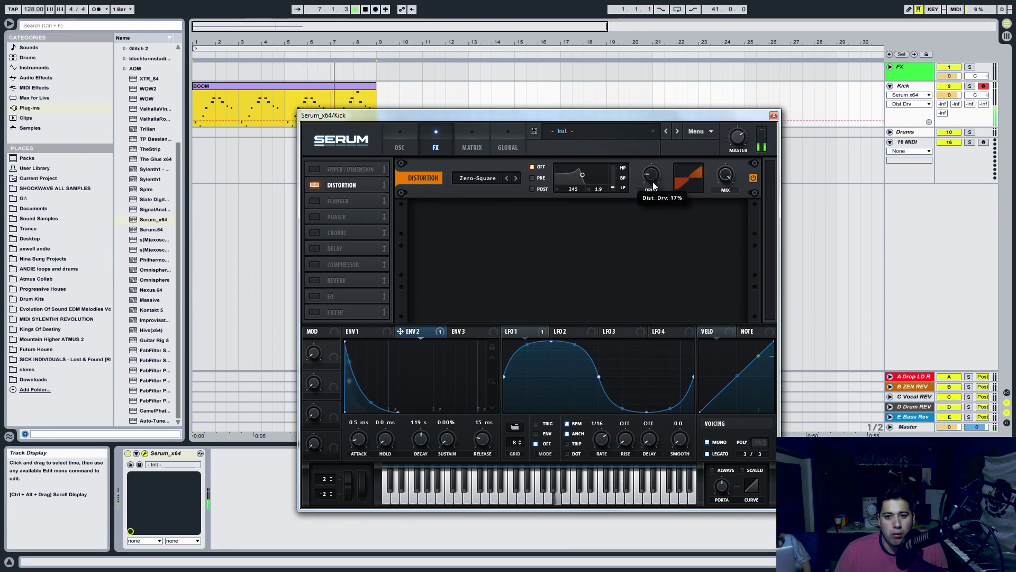
Try the Downsample distortion type with drive raised to 95%, and the Asym type with adjusted drive, on the playing clip.
click(516, 178)
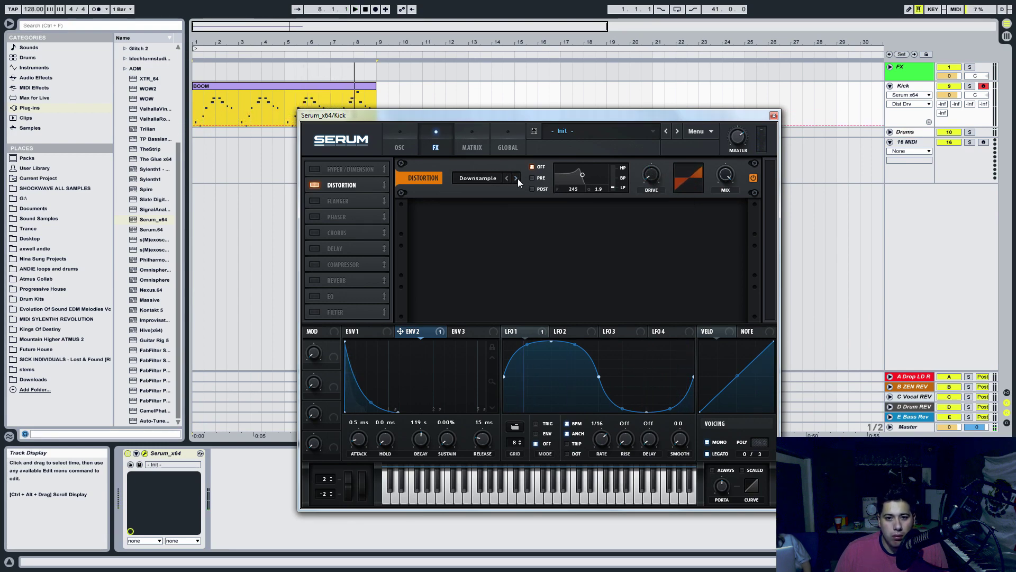
drag(655, 179, 682, 132)
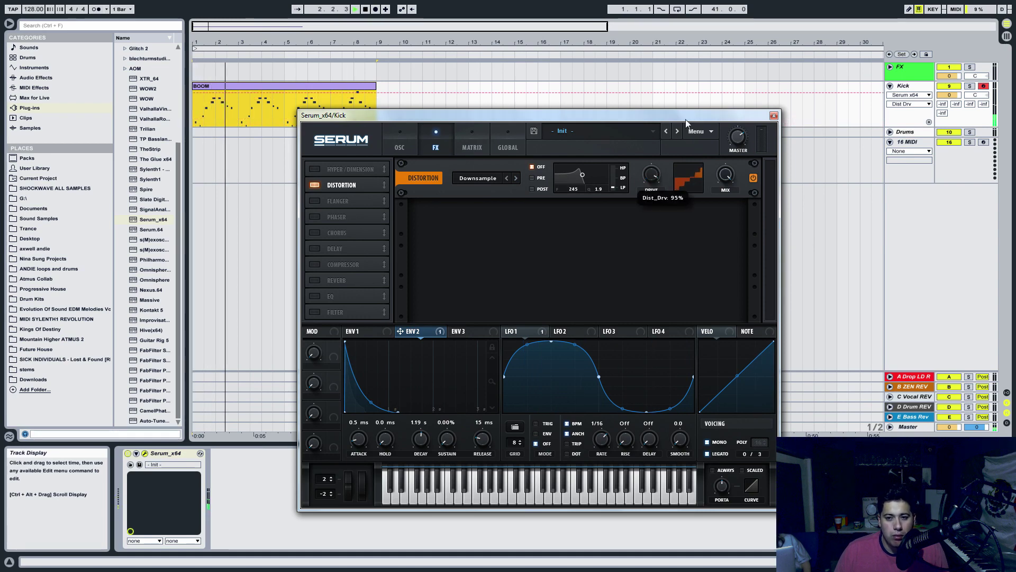
click(517, 178)
drag(653, 176, 681, 141)
key(space)
Try the Rectify distortion type on the clip with lower and higher drive amounts.
click(516, 179)
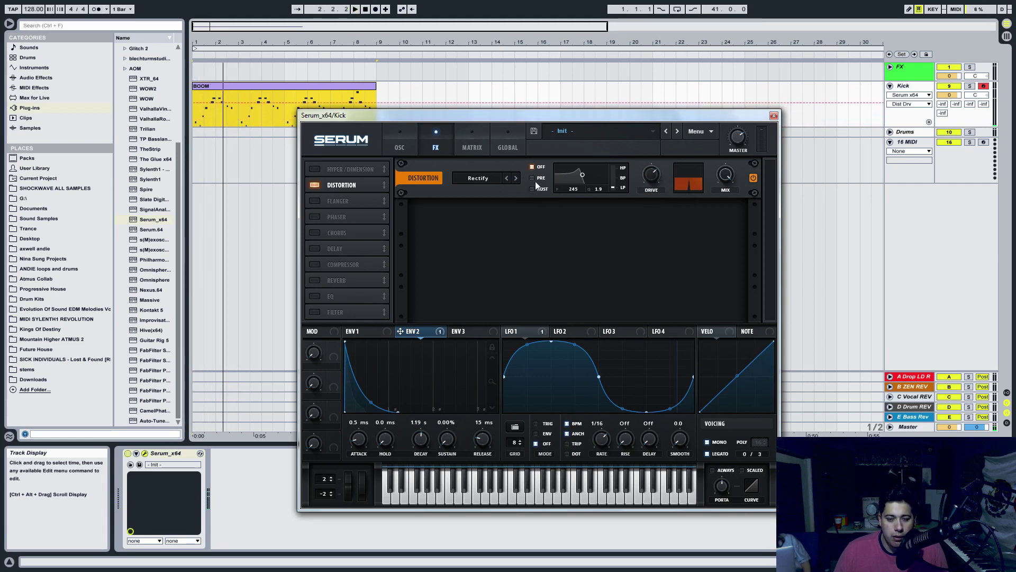
drag(649, 181, 652, 197)
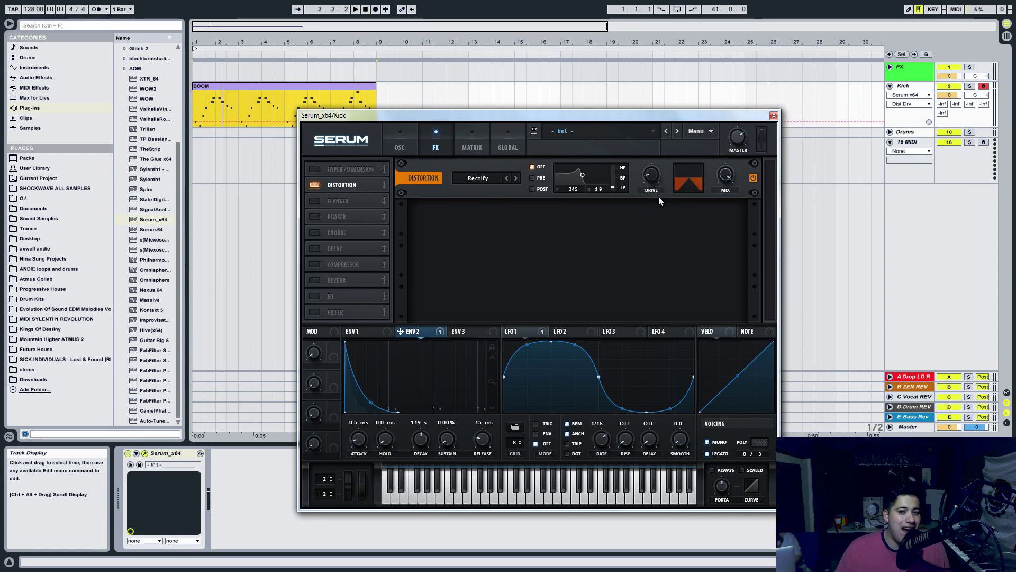
key(space)
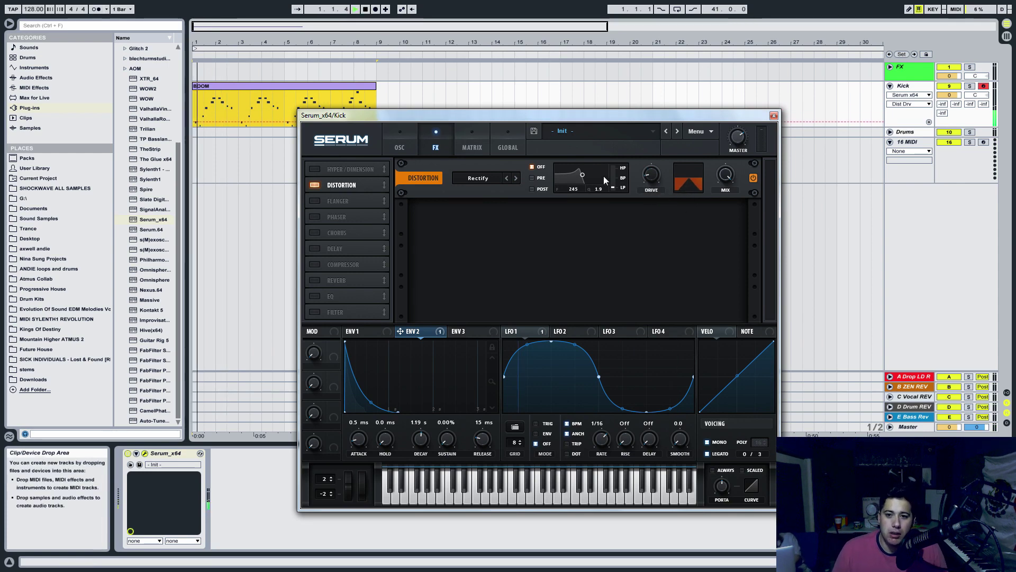
drag(660, 181, 678, 164)
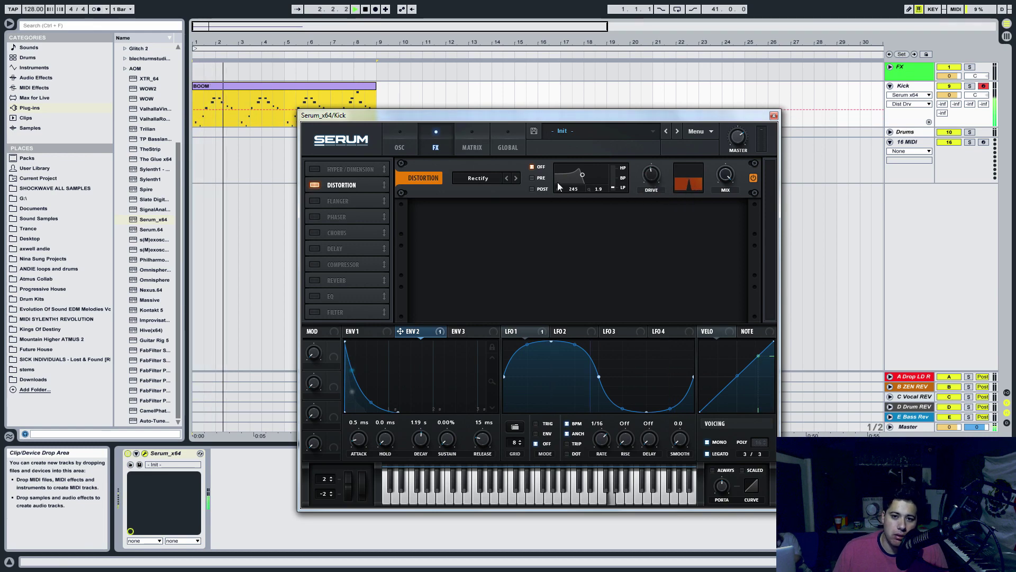
Set the distortion type to Diode 1 and adjust it during playback to 35% mix and 51% drive.
click(493, 178)
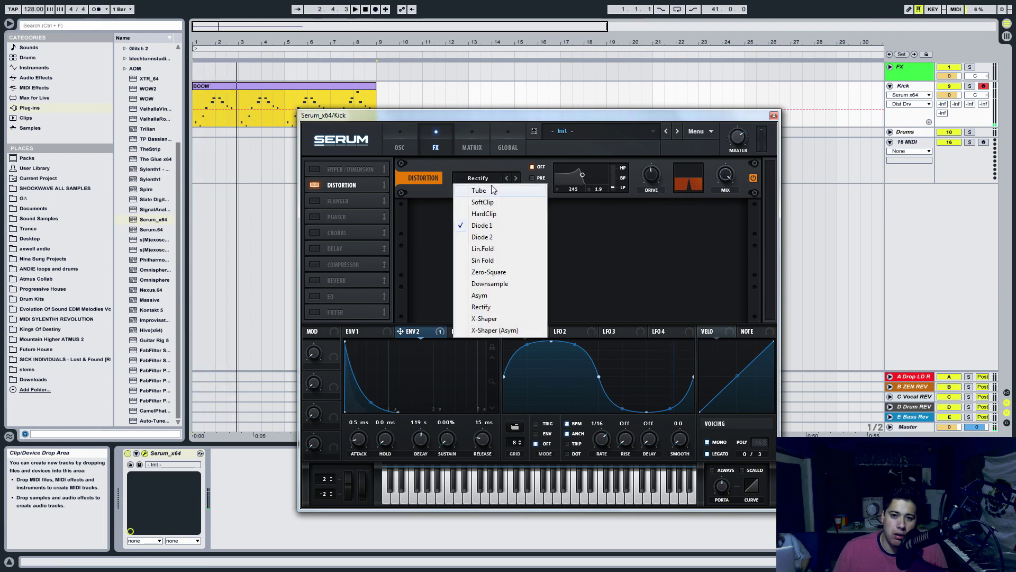
click(500, 229)
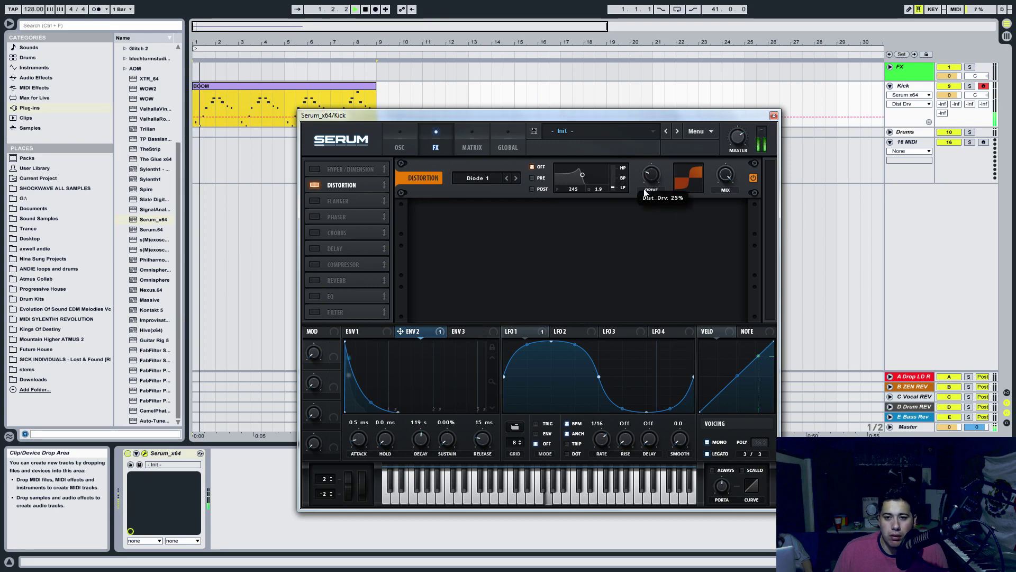
drag(645, 189, 637, 196)
mouse_move(723, 175)
mouse_down()
mouse_move(691, 227)
mouse_move(662, 185)
mouse_move(681, 137)
mouse_move(725, 175)
mouse_up()
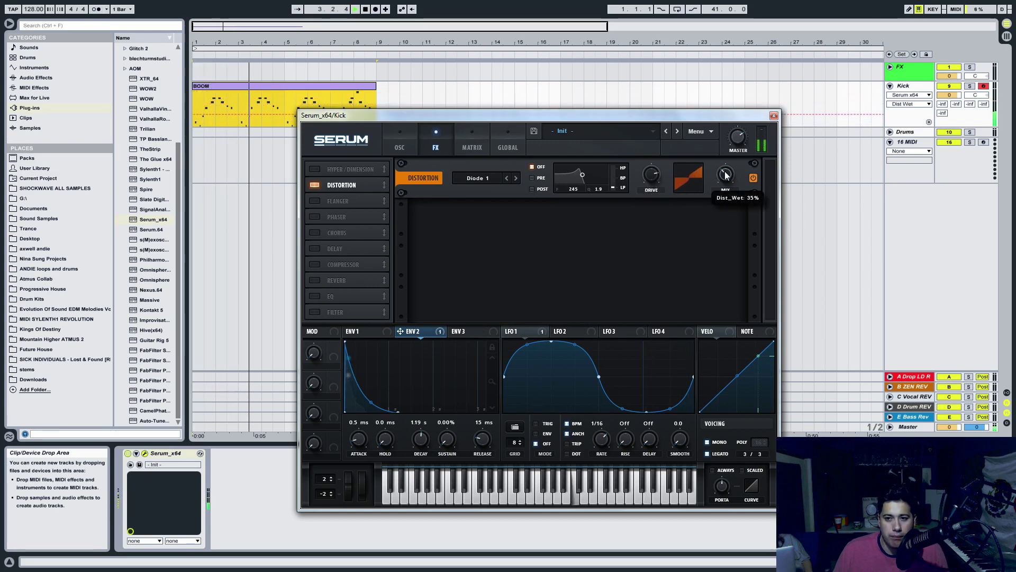
drag(654, 178, 650, 199)
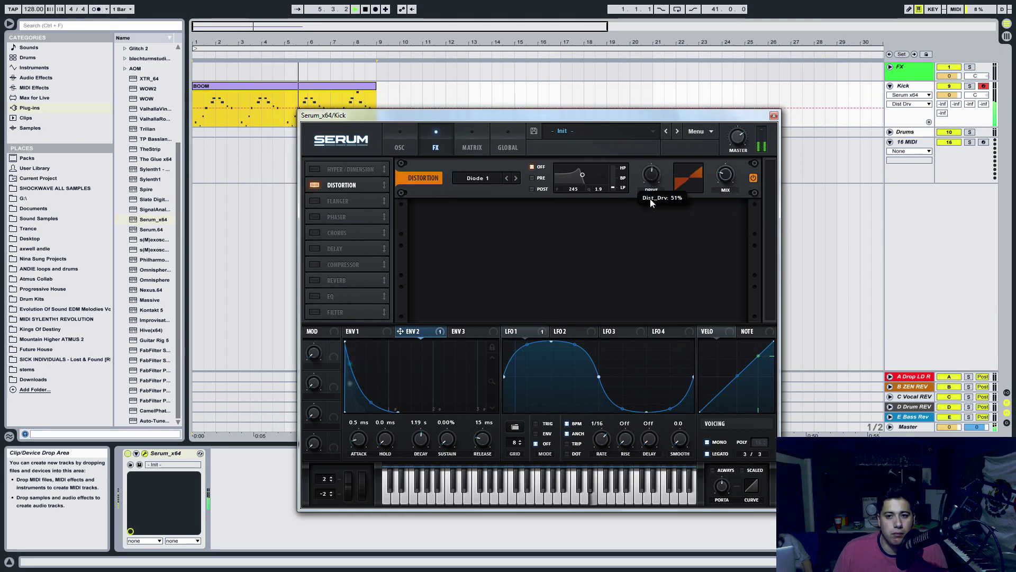
key(space)
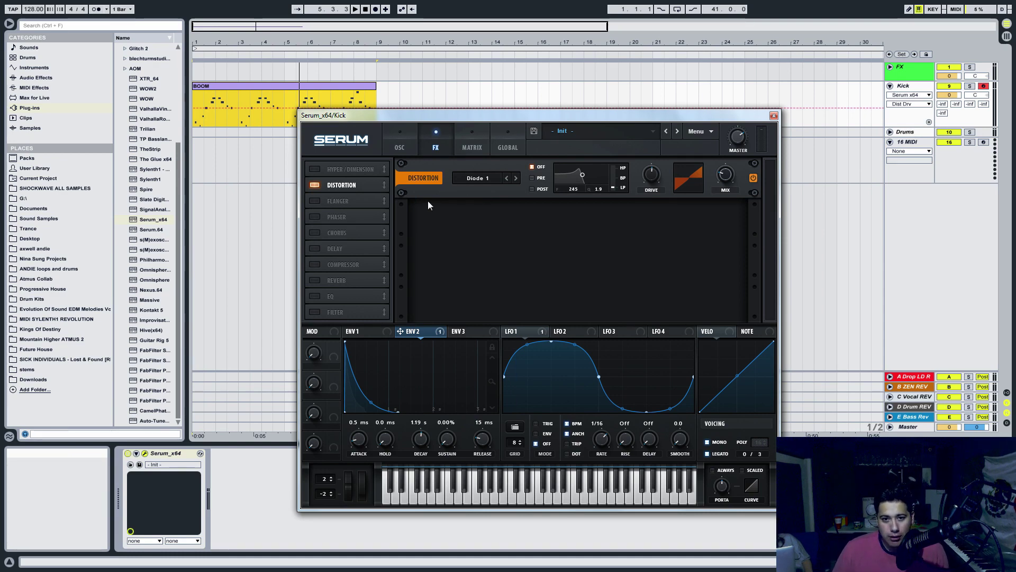
click(404, 137)
click(434, 139)
click(403, 140)
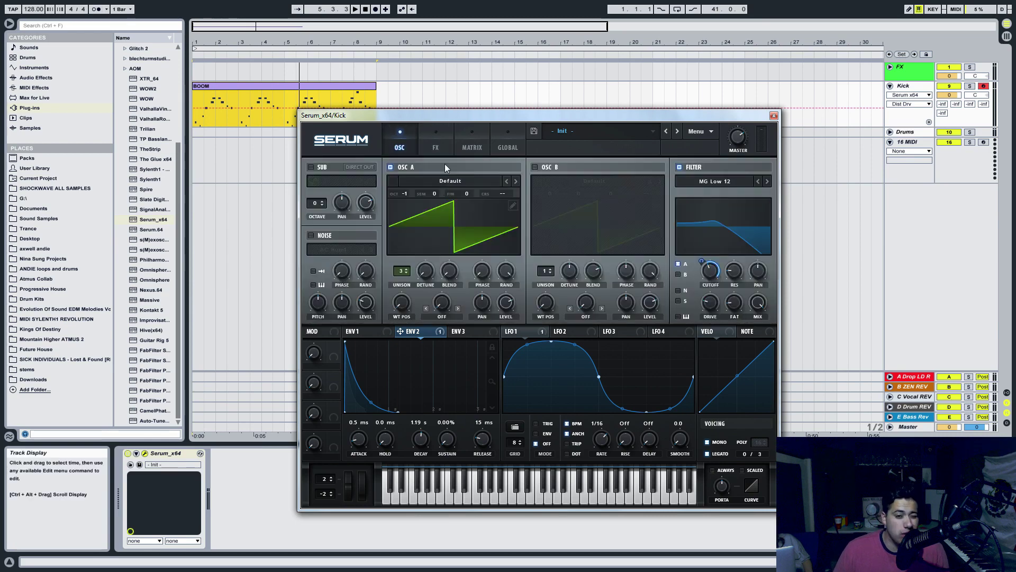
Enable the Compressor effect alongside the distortion, leaving the Phaser off.
click(436, 142)
click(315, 217)
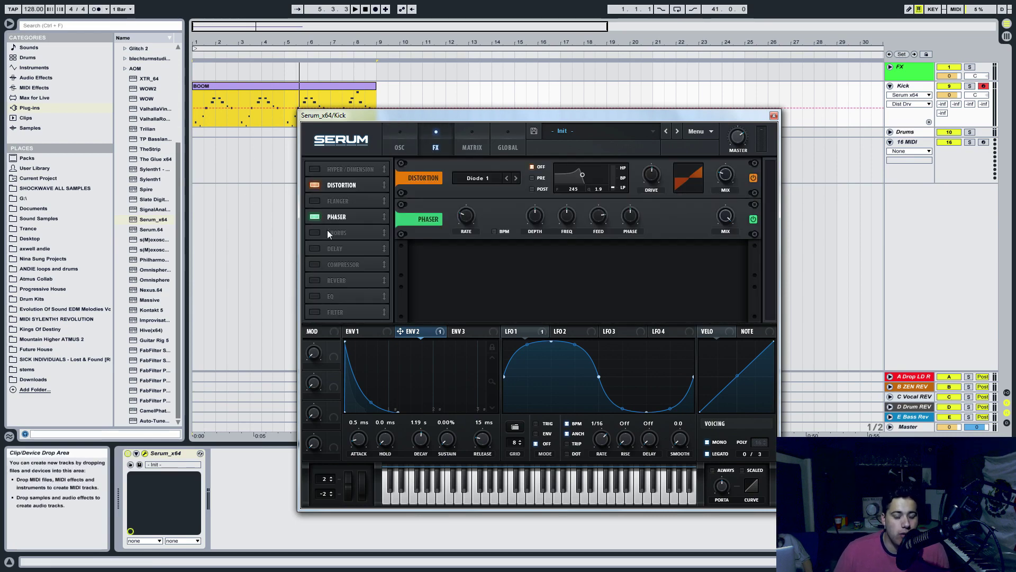
click(315, 217)
click(315, 264)
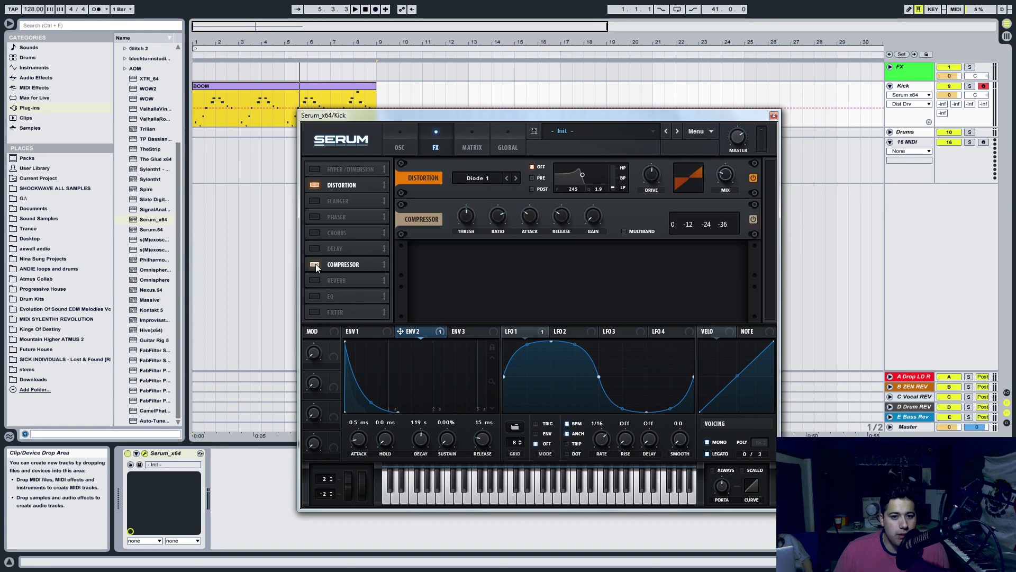
Set the compressor threshold to -44.1 dB and adjust its attack and release while the clip plays.
click(465, 222)
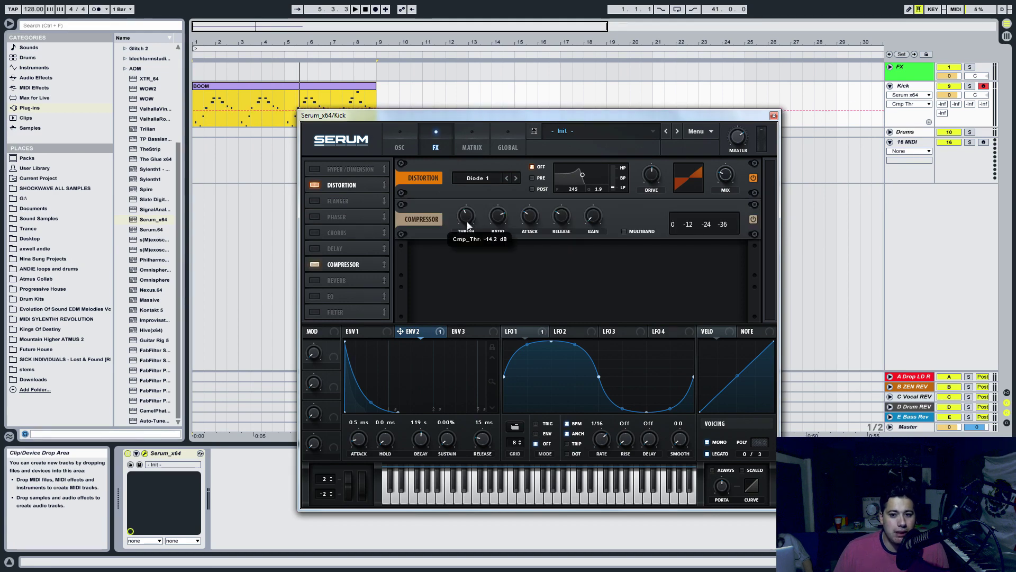
drag(465, 226, 487, 192)
key(space)
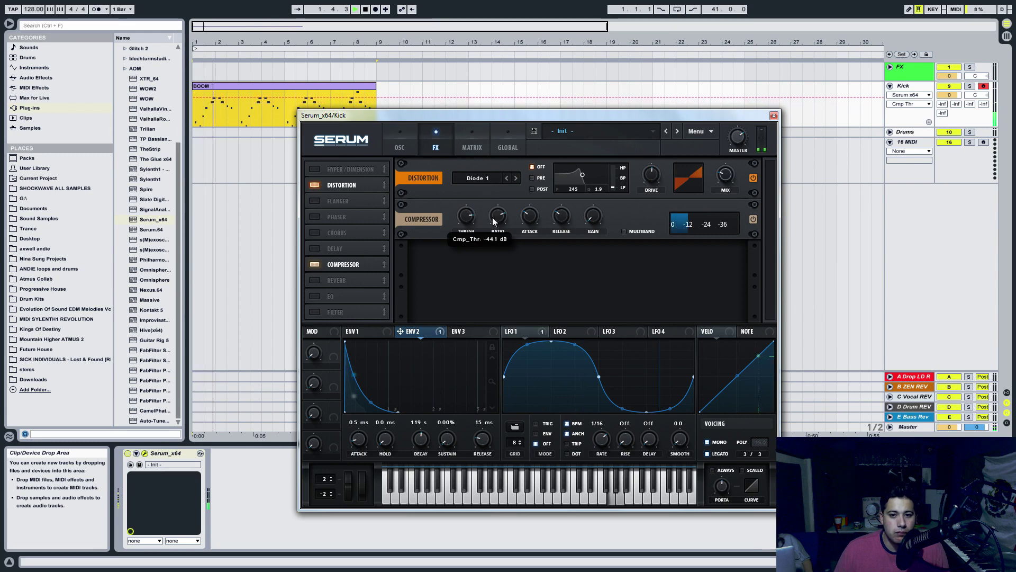
drag(540, 207, 529, 228)
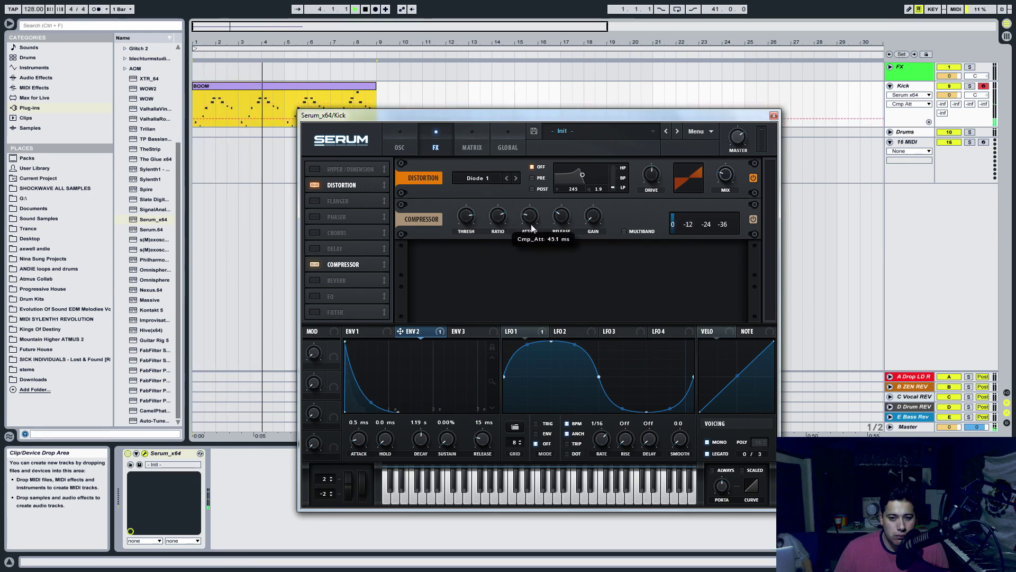
click(570, 212)
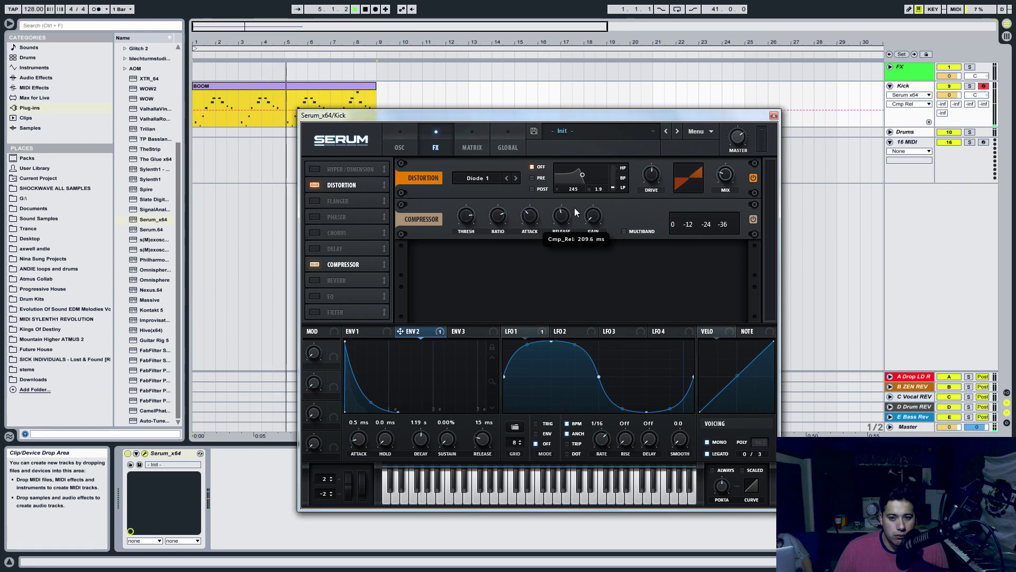
Shorten the compressor's attack and raise its gain to 24.3 dB while checking the clip.
click(594, 216)
mouse_move(595, 219)
mouse_down()
mouse_move(606, 195)
mouse_move(599, 211)
mouse_move(610, 212)
mouse_move(601, 213)
mouse_up()
key(space)
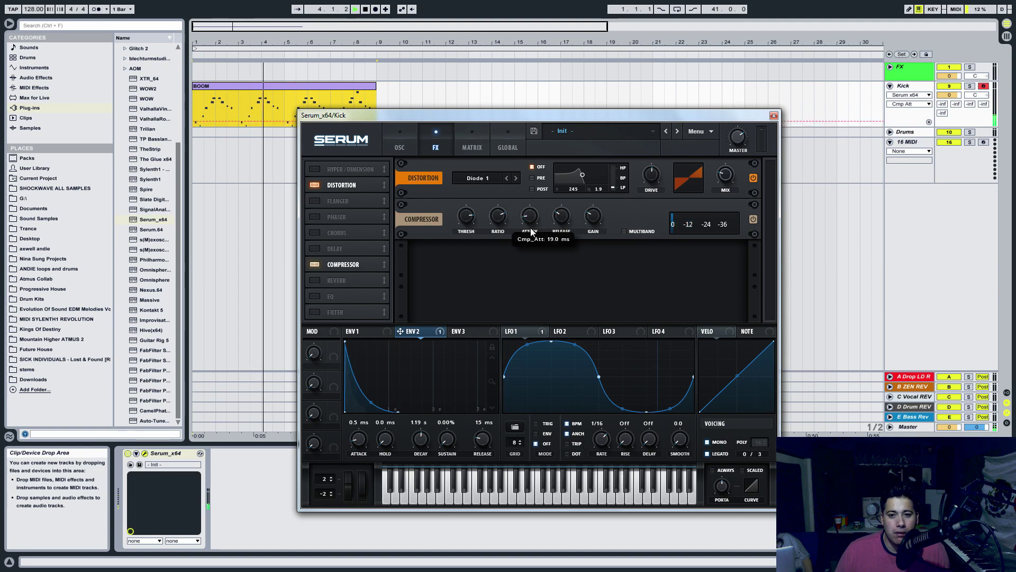
drag(530, 218, 536, 217)
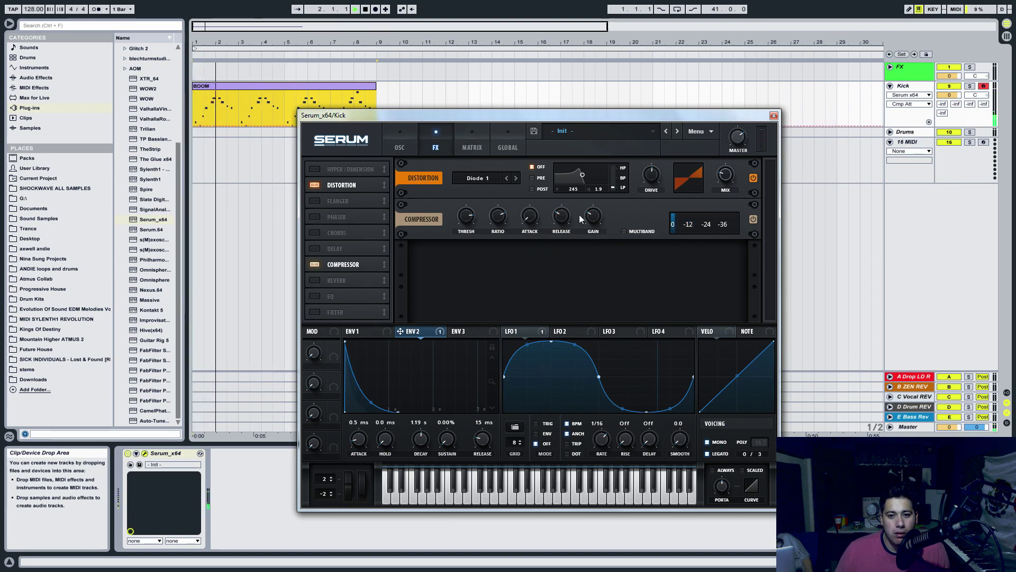
drag(593, 216, 627, 192)
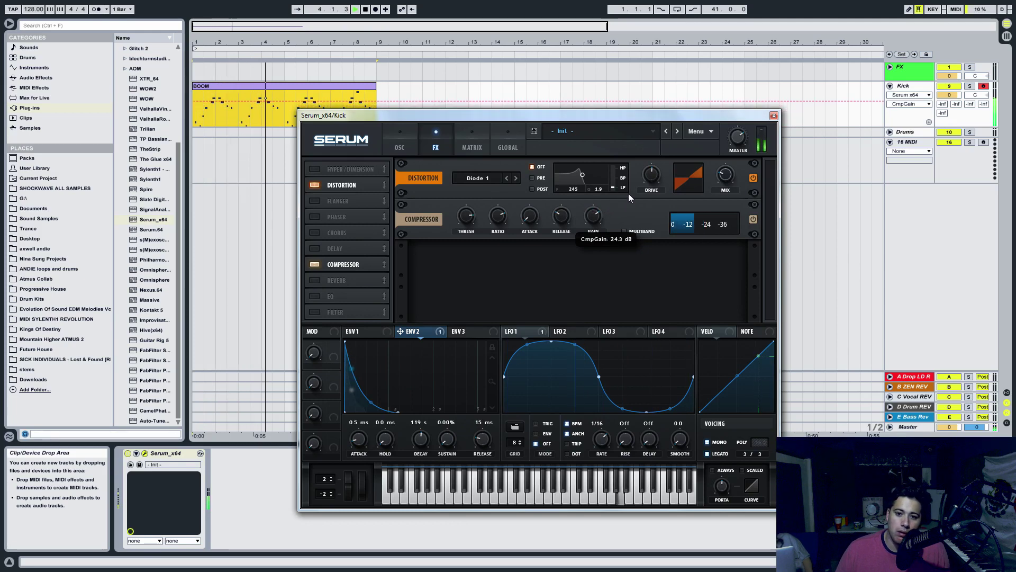
key(space)
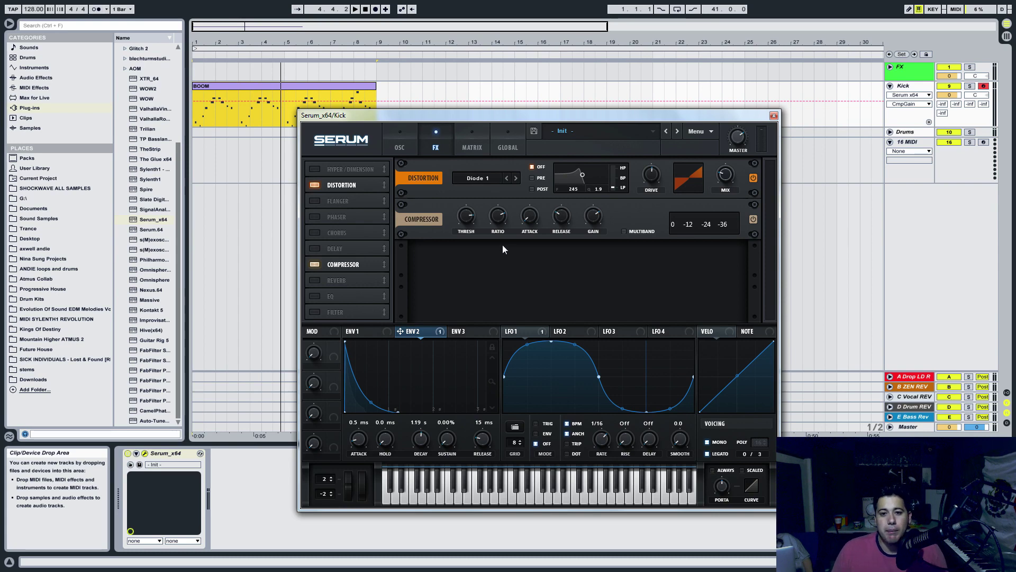
Play back the start of the clip and review the compressor's attack, threshold and gain settings.
click(530, 215)
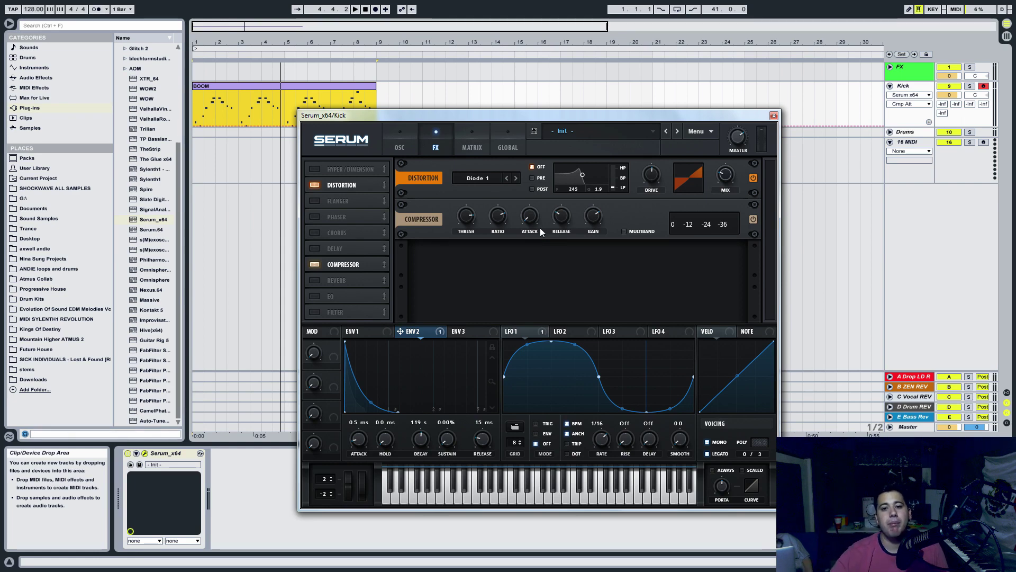
key(space)
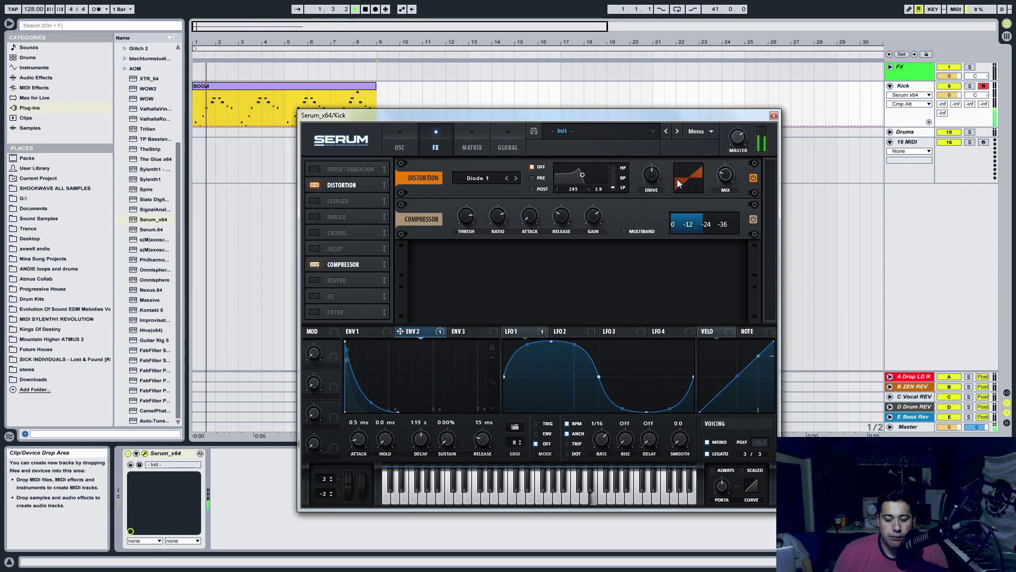
key(space)
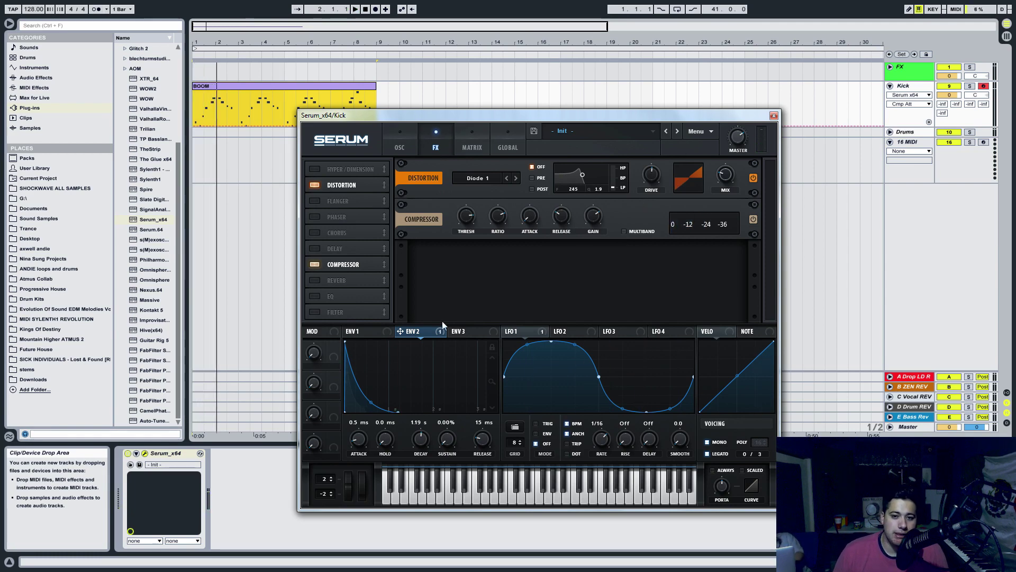
key(space)
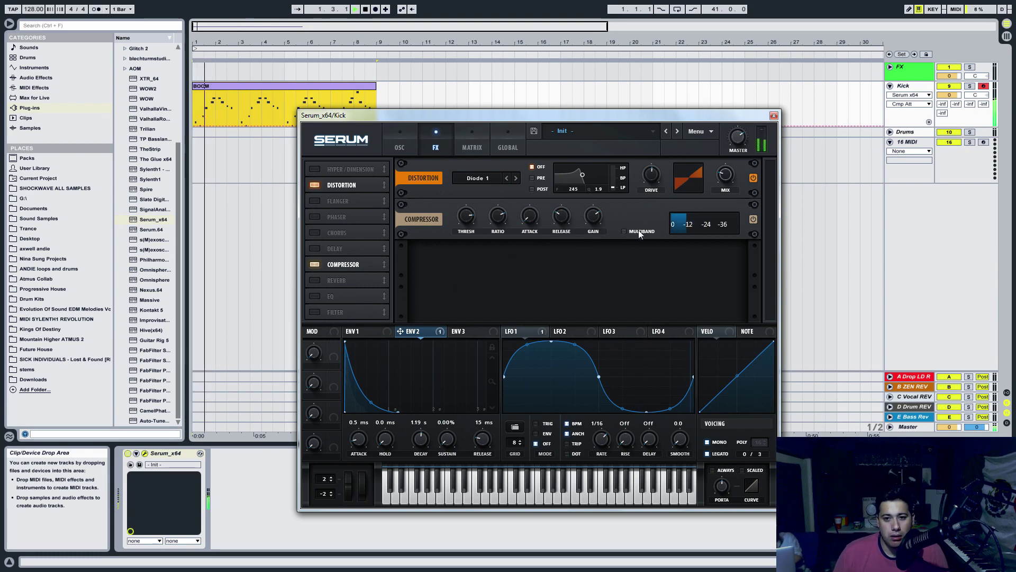
click(473, 223)
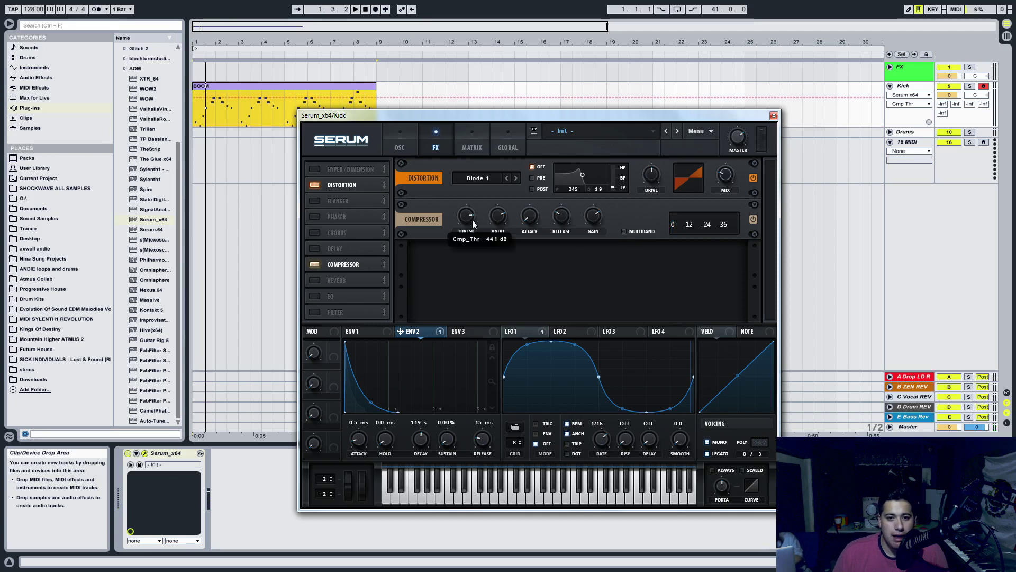
click(590, 217)
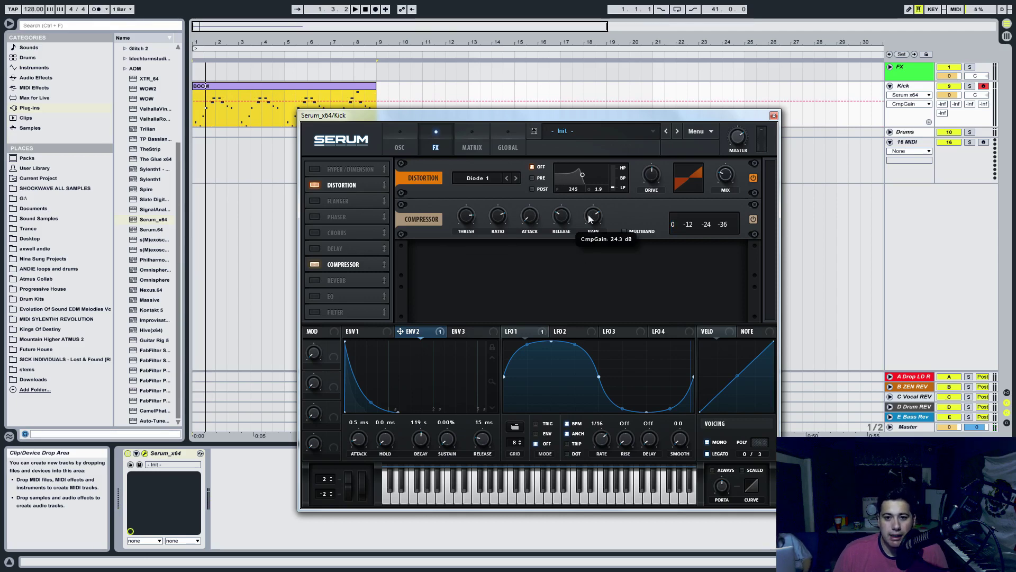
click(462, 216)
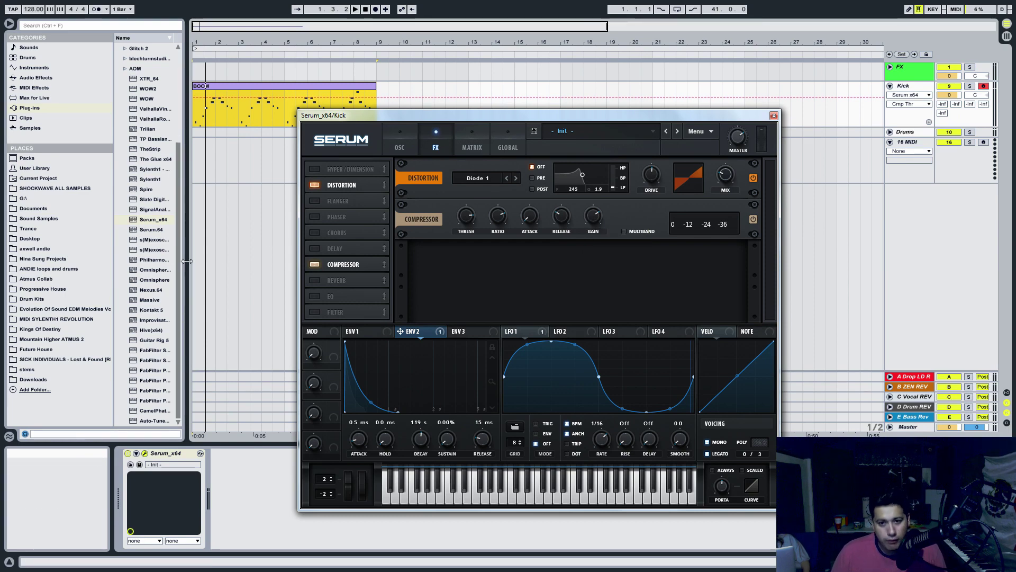
Reposition the Serum window and enable the Reverb effect, adjusting its mix and reducing its size to 14%.
drag(554, 121, 654, 61)
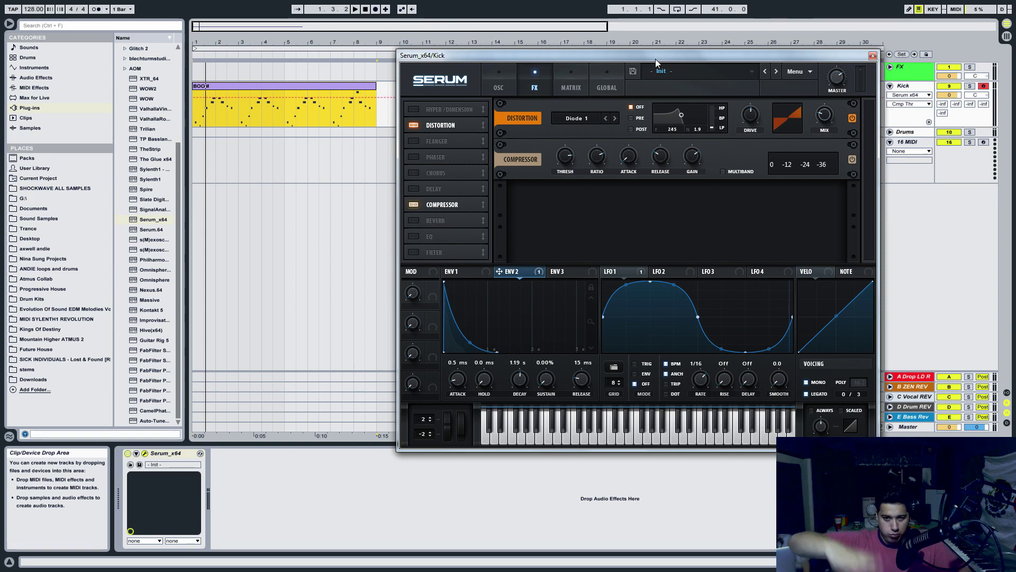
drag(656, 61, 625, 114)
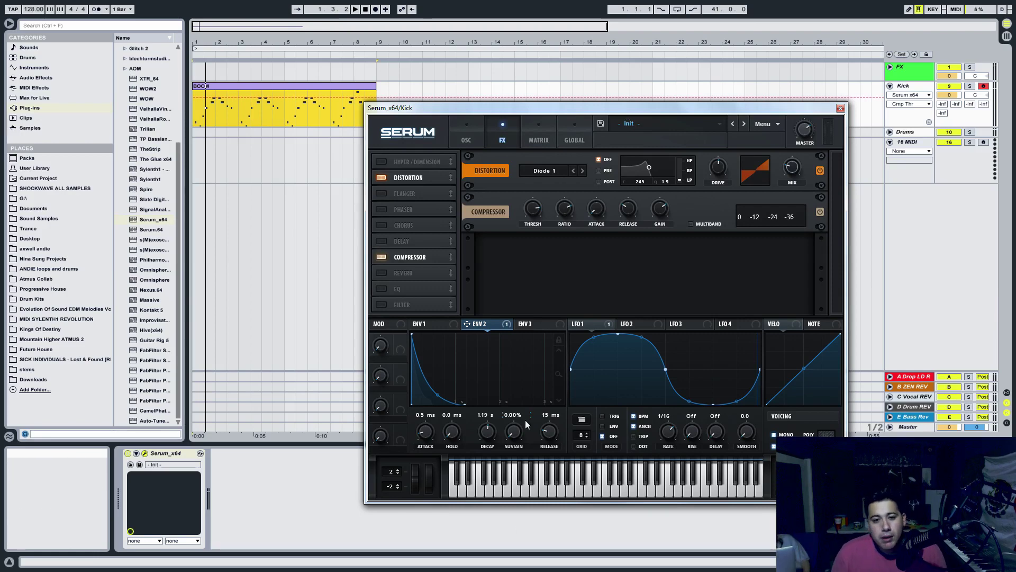
click(382, 272)
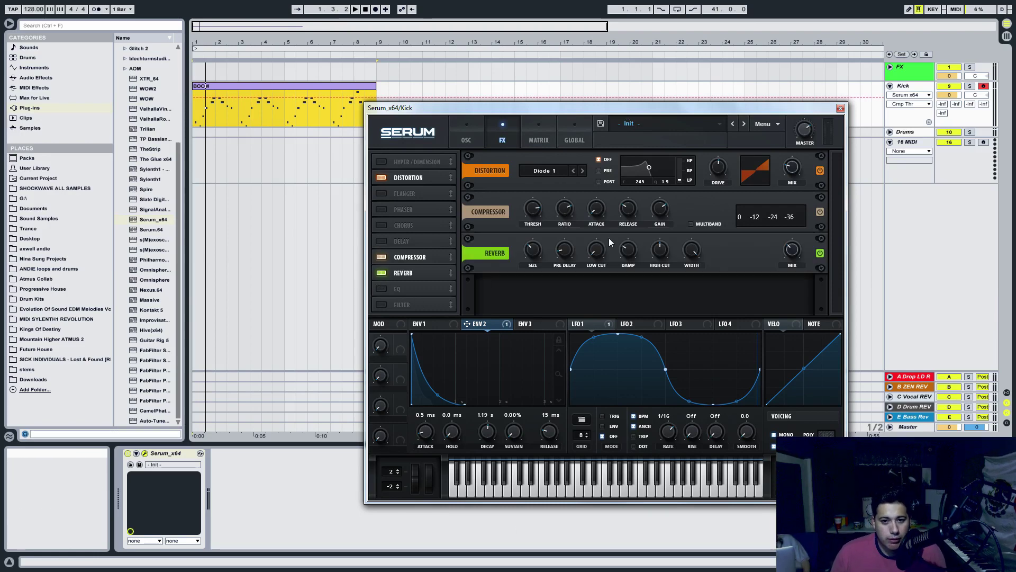
drag(787, 254, 788, 249)
click(523, 250)
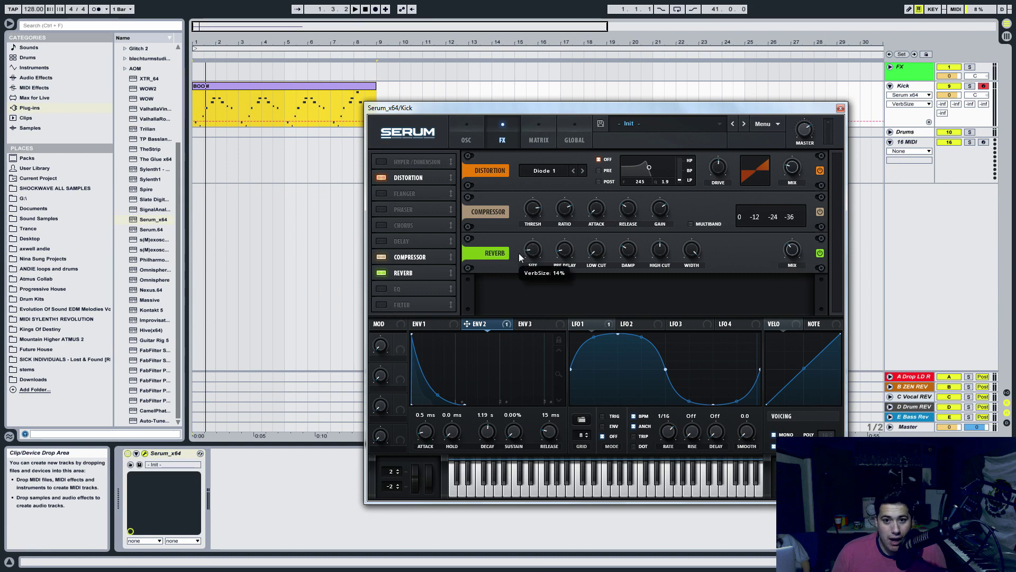
Reduce the reverb size to 6% and adjust its mix while the clip plays.
key(space)
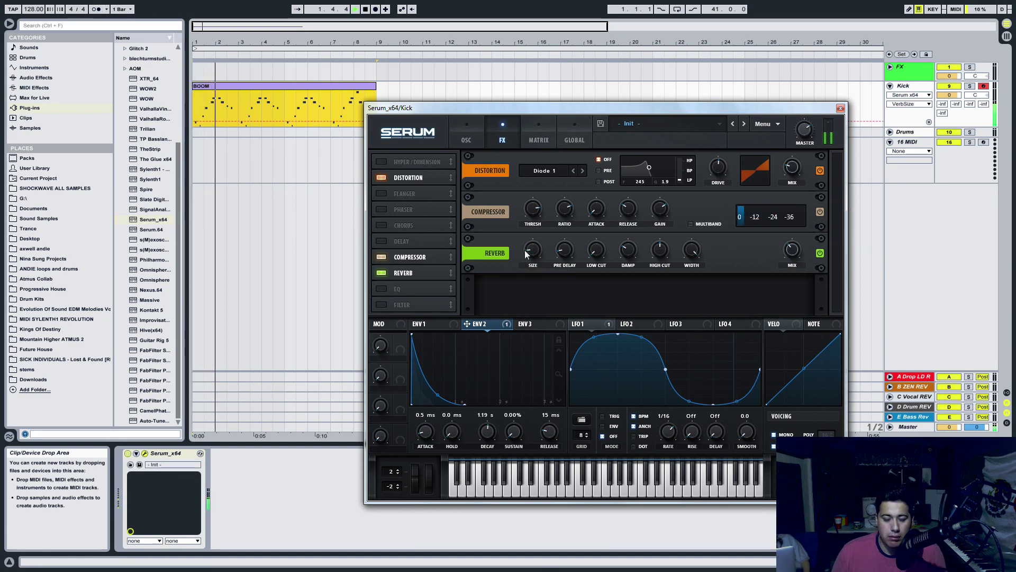
mouse_move(526, 250)
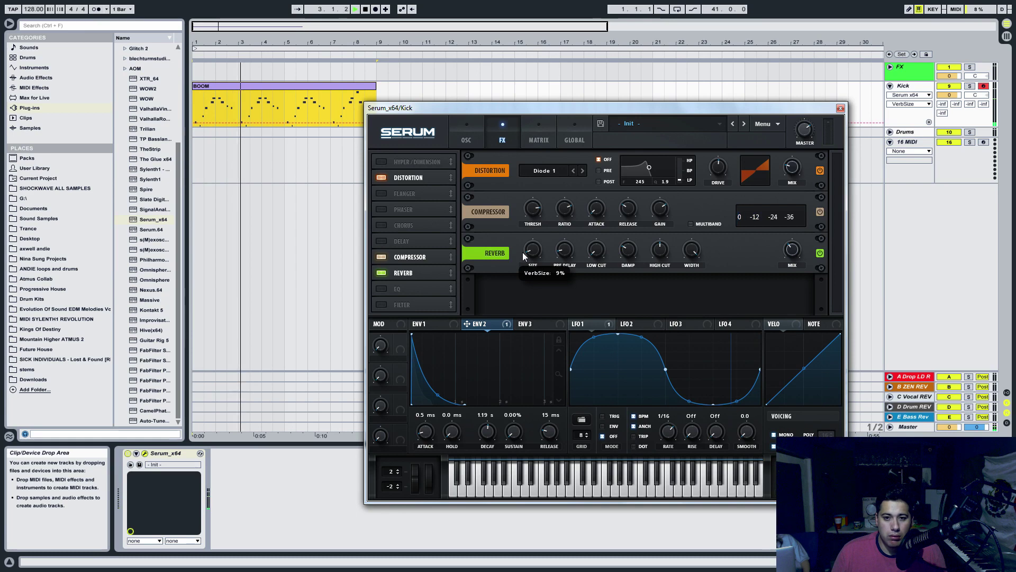
drag(538, 251, 538, 252)
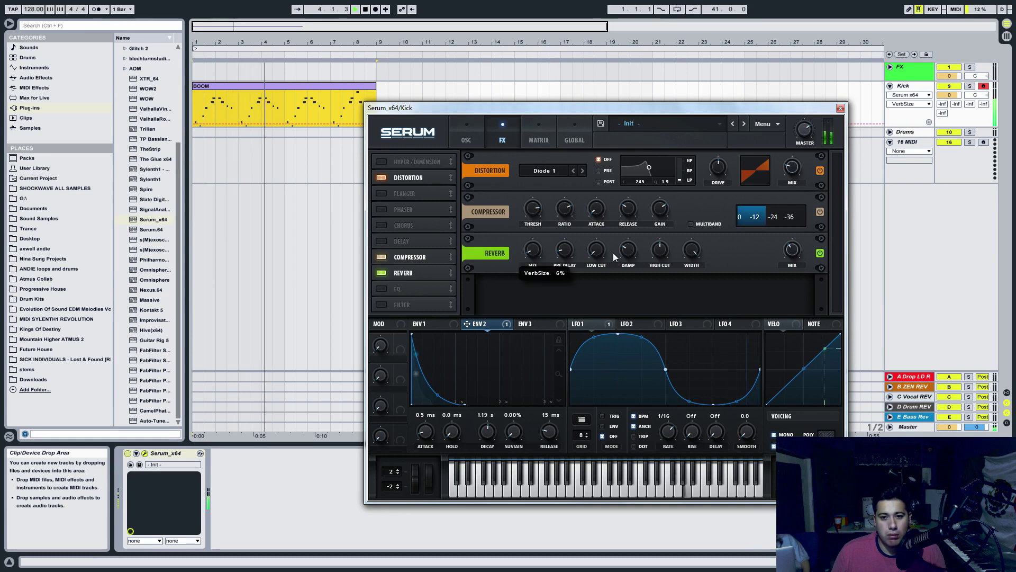
click(782, 258)
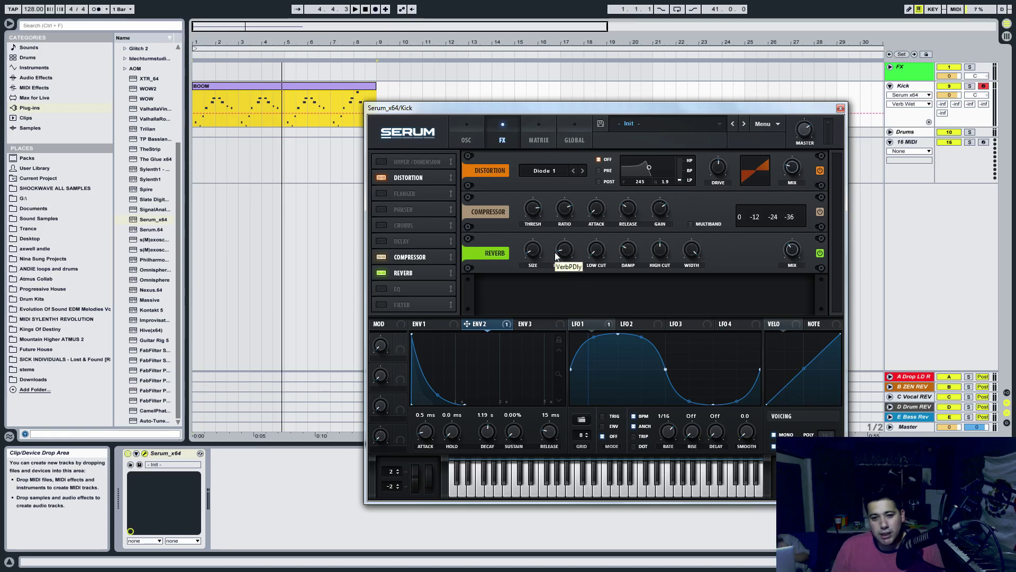
Try a larger reverb size, set it to 18%, and raise the high cut during playback.
click(531, 248)
key(space)
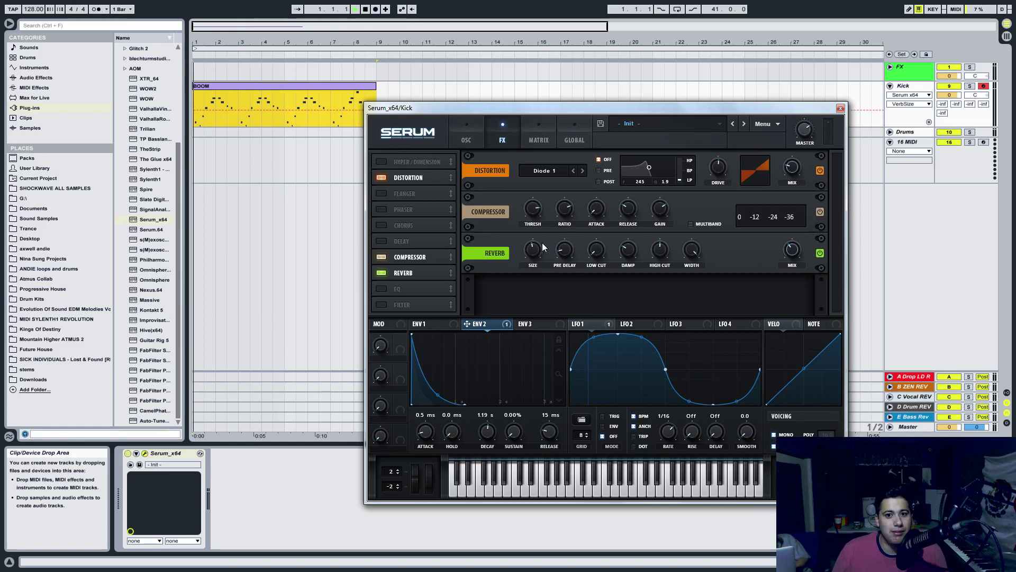
mouse_move(531, 247)
mouse_down()
mouse_move(552, 234)
mouse_move(522, 320)
mouse_move(545, 249)
mouse_up()
key(space)
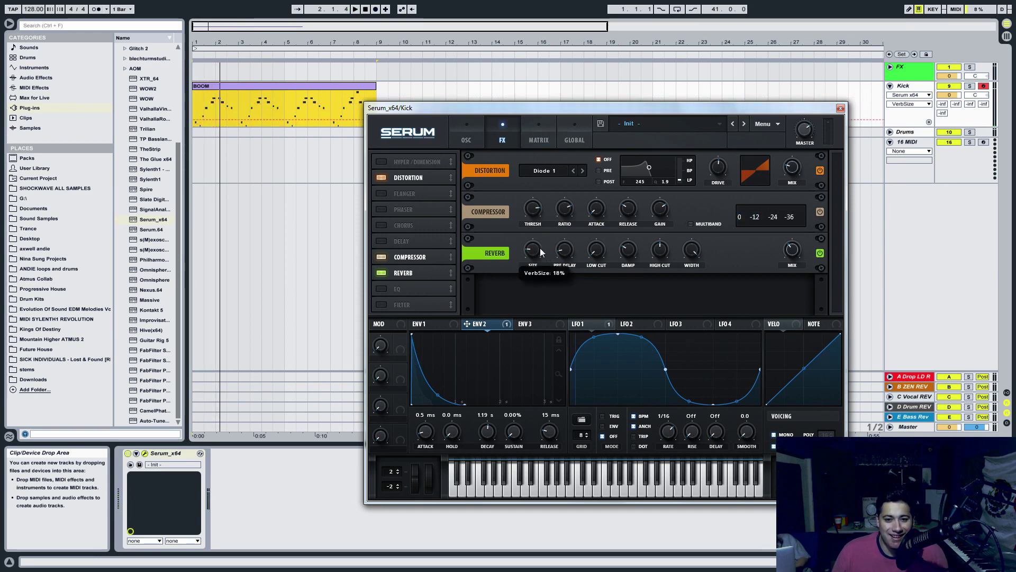
key(space)
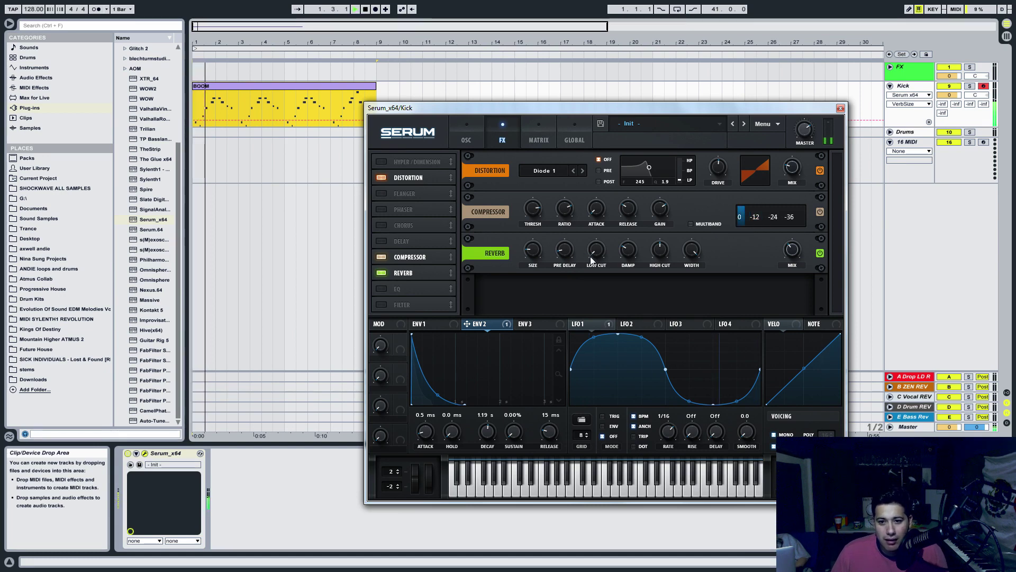
drag(650, 250, 670, 225)
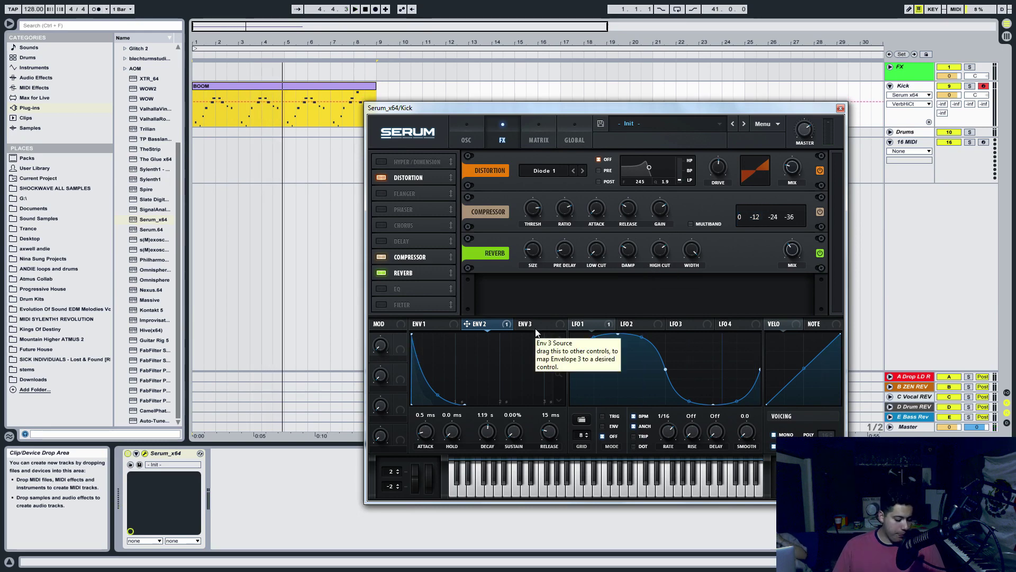
Try the EQ effect with a low-pass high band and a peak low band, adjusting frequencies and low-band gain during playback.
click(381, 288)
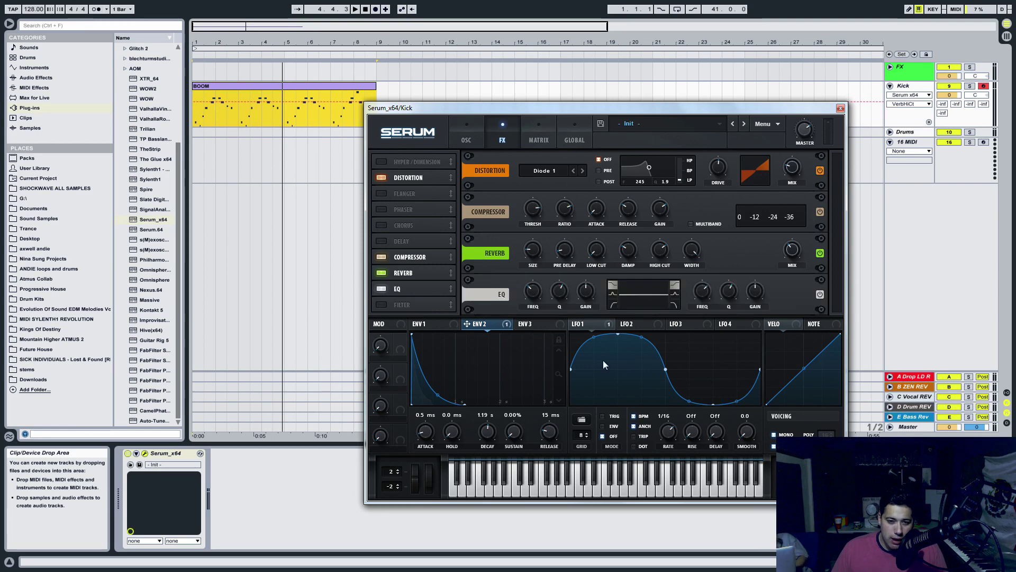
click(674, 305)
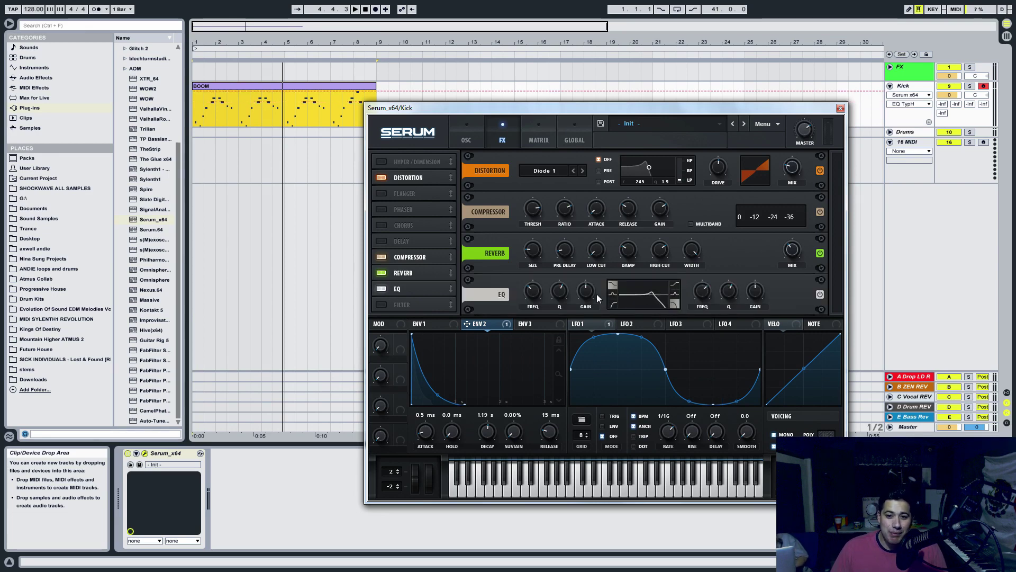
mouse_move(708, 290)
mouse_down()
mouse_move(729, 262)
mouse_move(727, 289)
mouse_move(745, 292)
mouse_move(718, 304)
mouse_move(710, 290)
mouse_move(690, 296)
mouse_up()
key(space)
click(614, 293)
drag(587, 295, 600, 287)
drag(532, 294, 574, 278)
key(space)
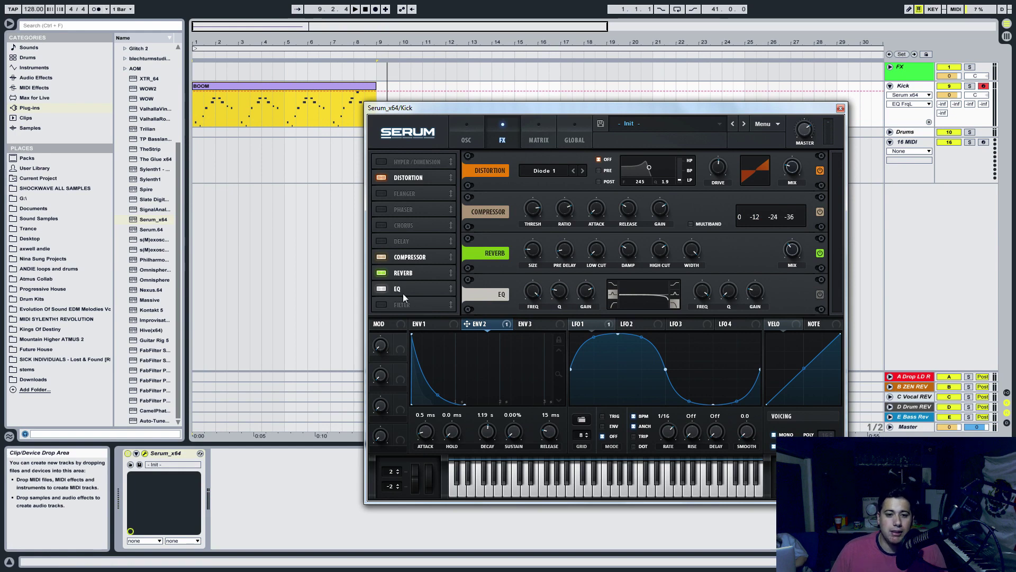
Switch off the EQ effect, keeping only the distortion, compressor and reverb.
click(386, 290)
click(385, 290)
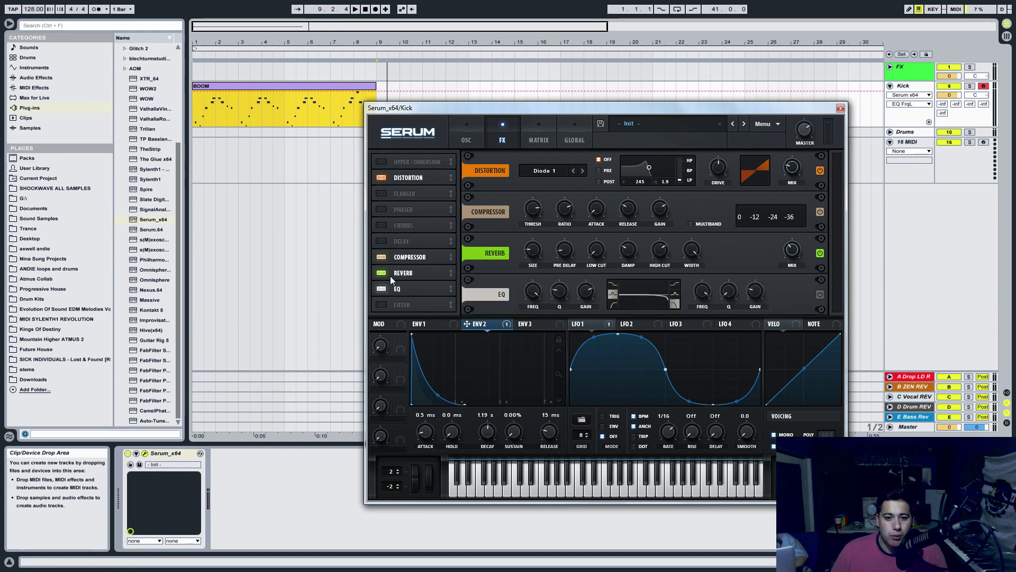
click(384, 289)
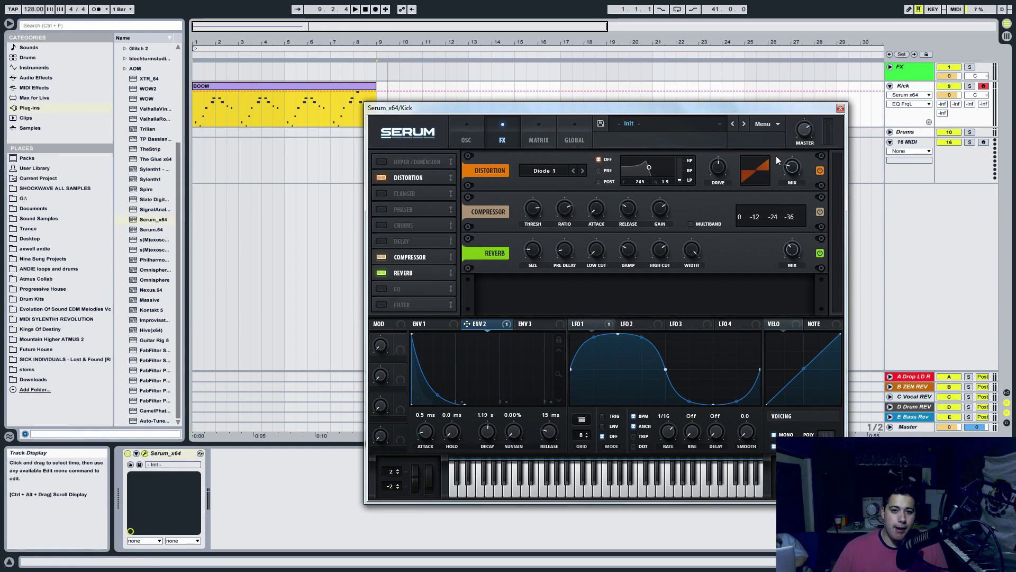
Label the preset with EVO and ZENWORLD in the two text fields beneath its name.
click(466, 135)
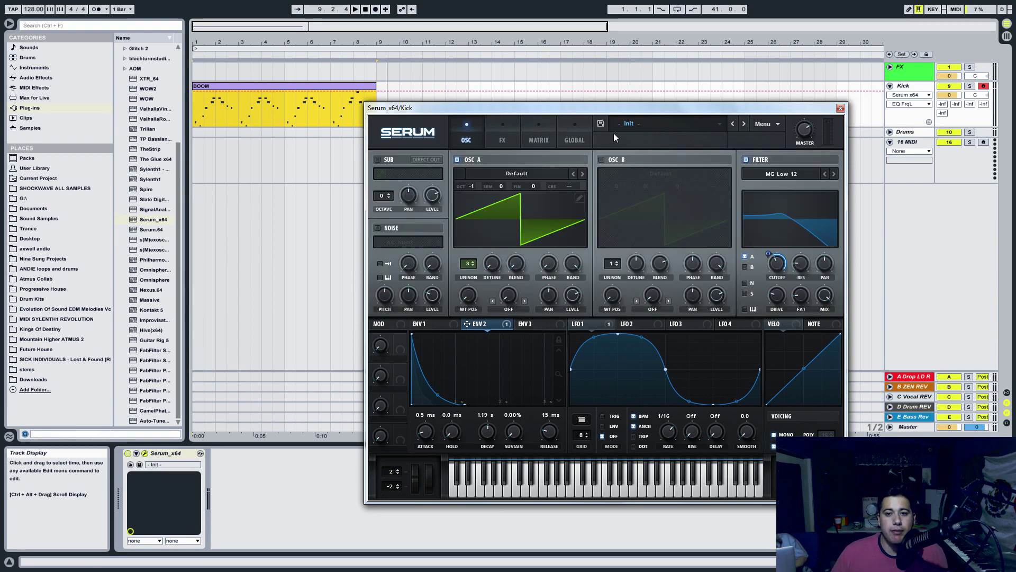
click(601, 124)
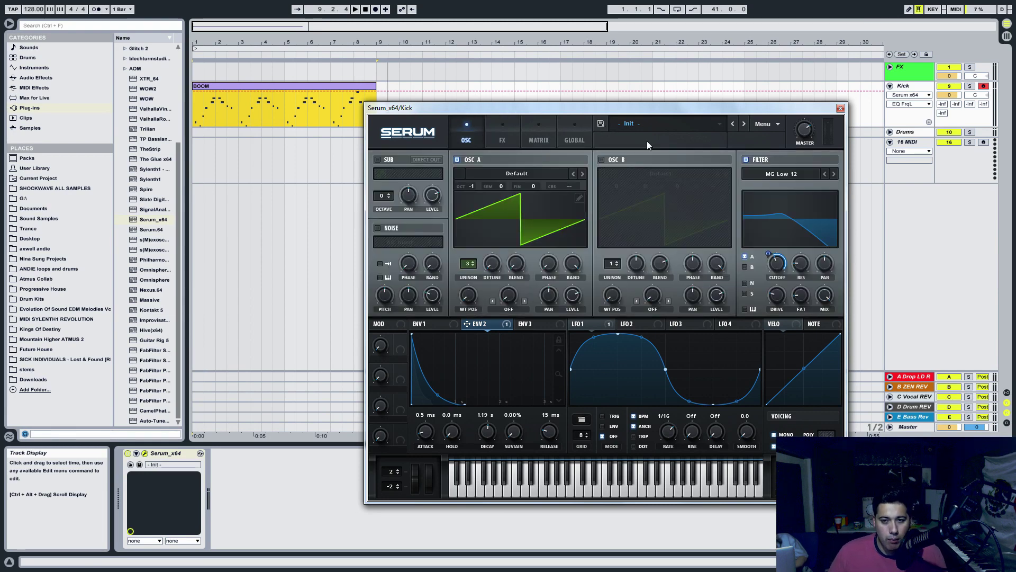
text(EVO)
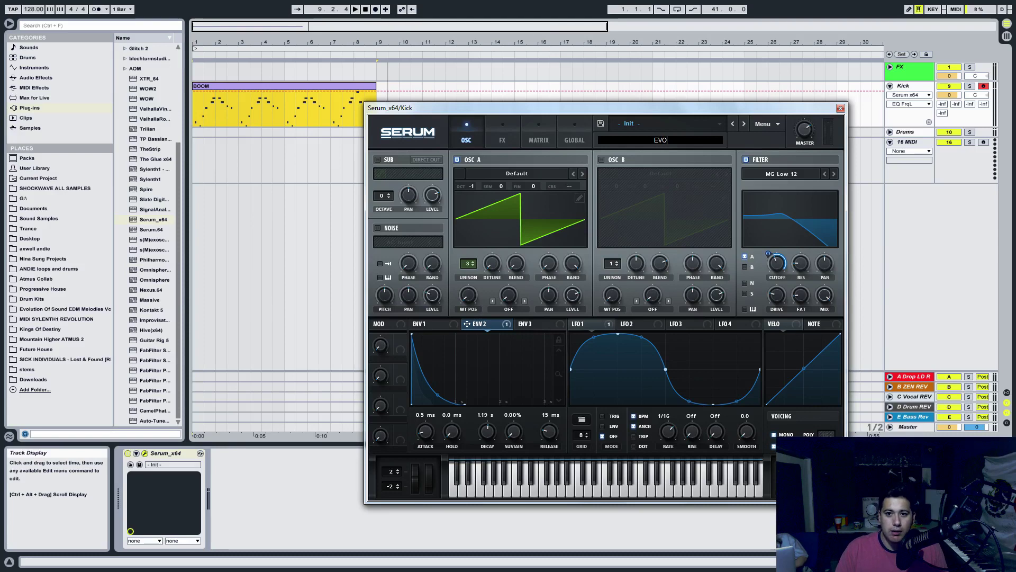
click(767, 123)
click(753, 138)
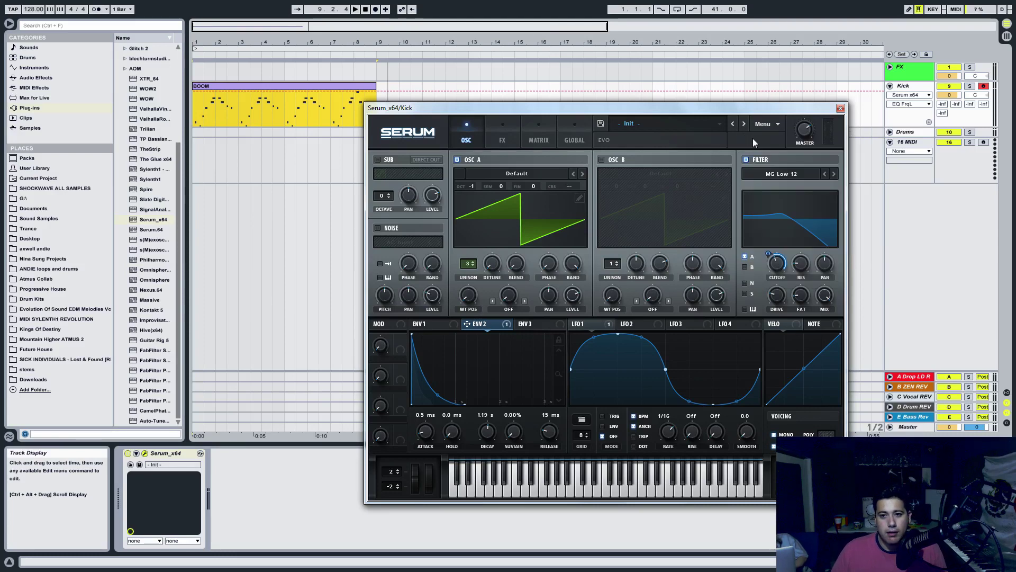
click(761, 140)
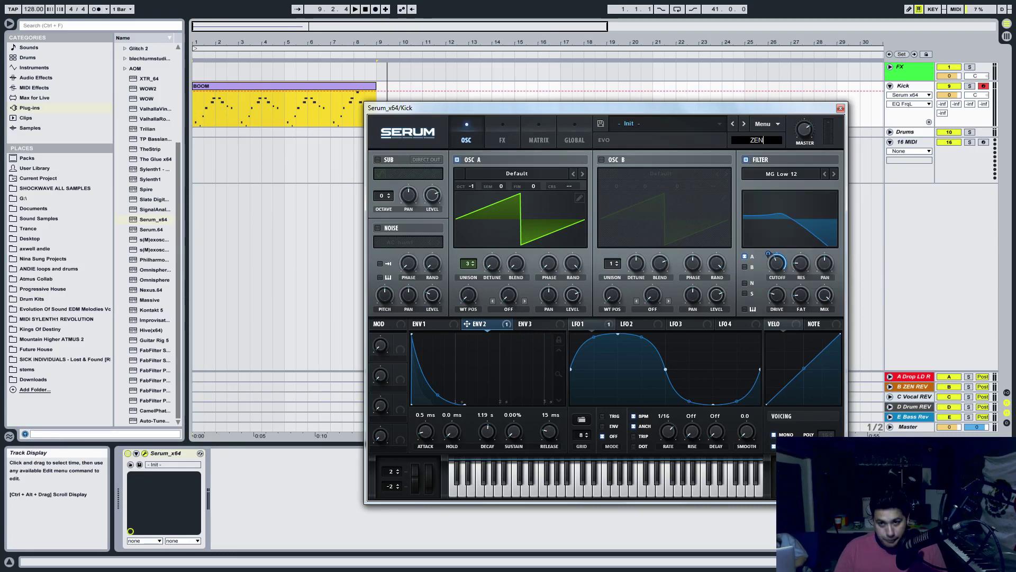
key(Return)
Save the sound as a Serum preset file named ZENIX in the User presets folder.
click(601, 124)
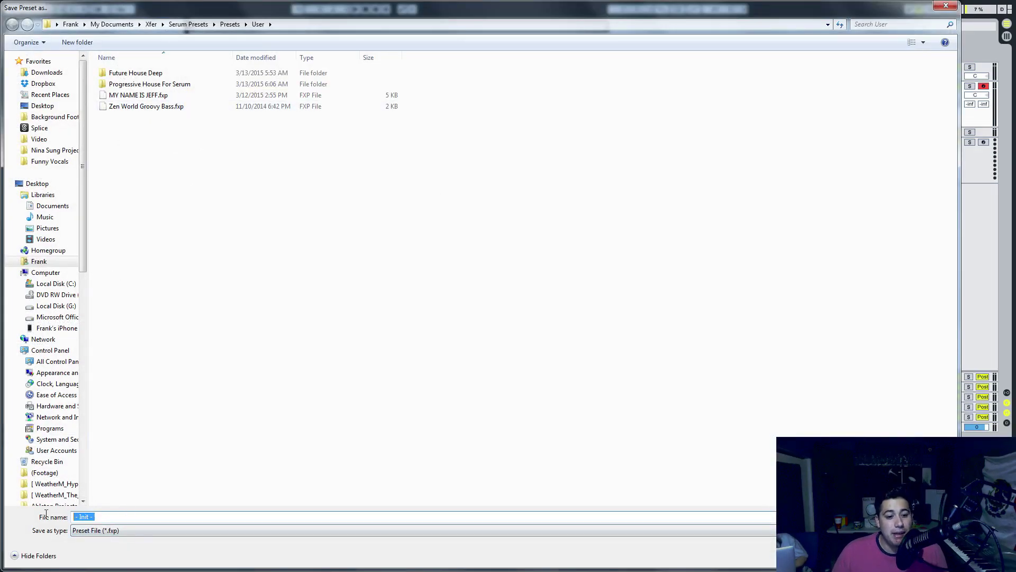
text(PHO)
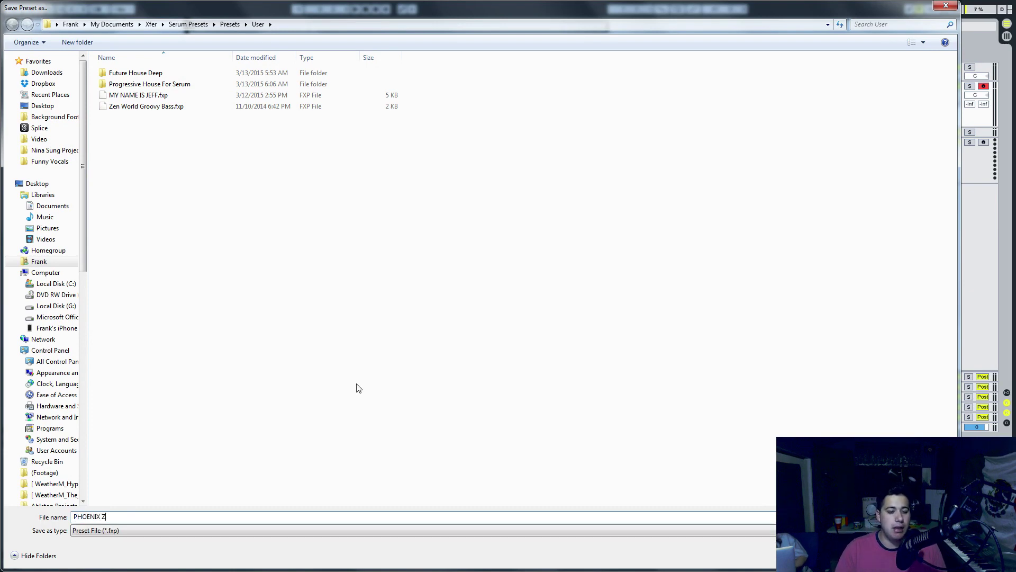
text(ENIX)
key(BackSpace)
key(BackSpace)
key(BackSpace)
key(BackSpace)
key(BackSpace)
key(BackSpace)
key(BackSpace)
text(ZENI)
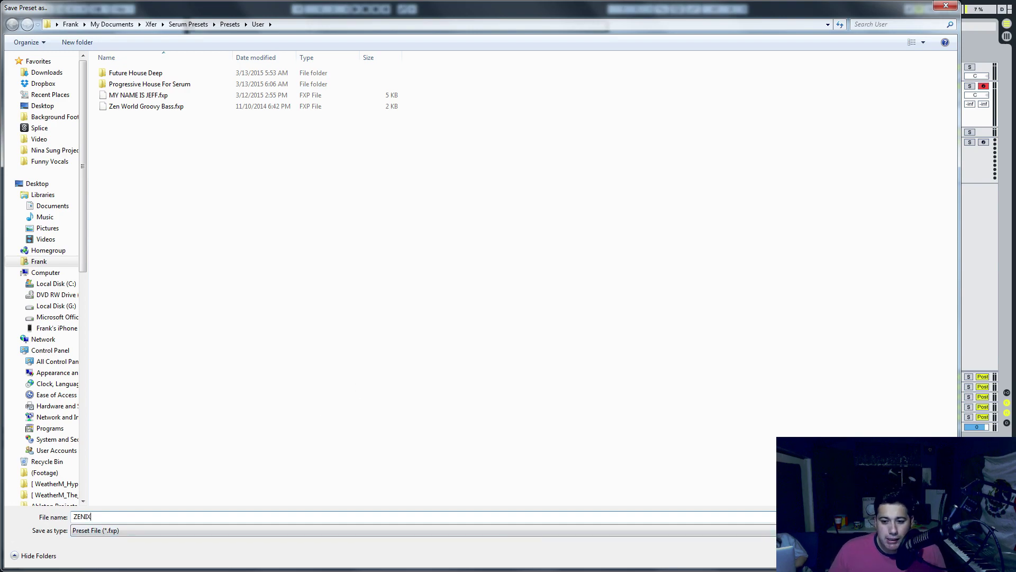
key(Return)
Reposition the Serum window over the arrangement and take Ableton Live out of full-screen mode.
drag(762, 111, 523, 78)
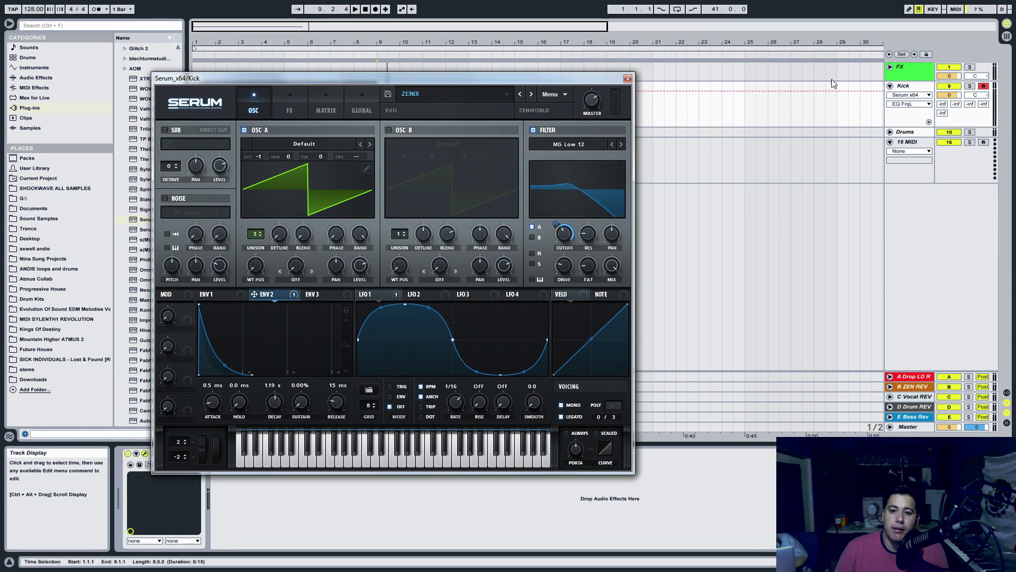
drag(465, 79, 474, 86)
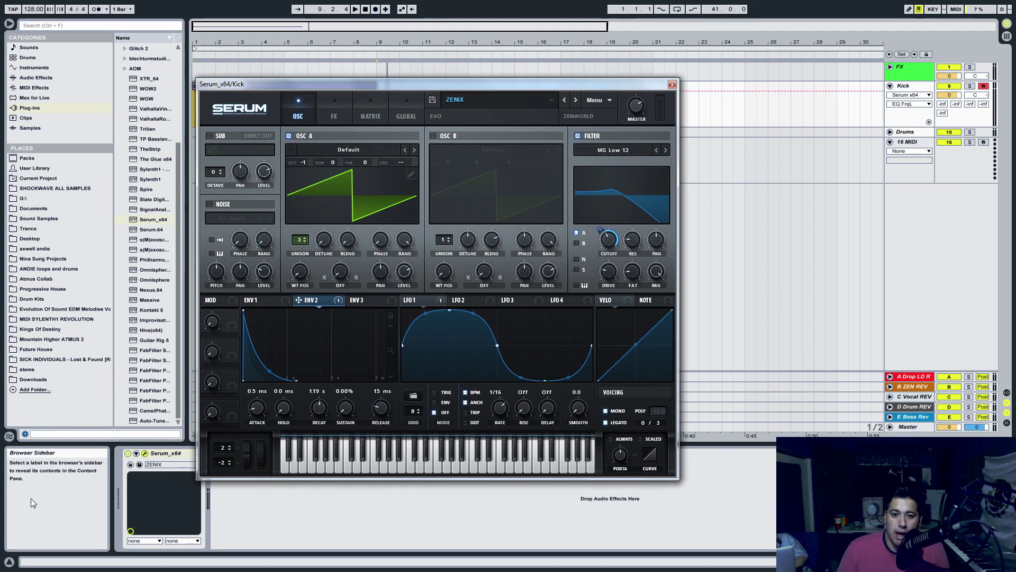
key(F11)
Review the preset's modulation matrix and global settings, return to the oscillator page, and reposition the Serum window.
click(370, 106)
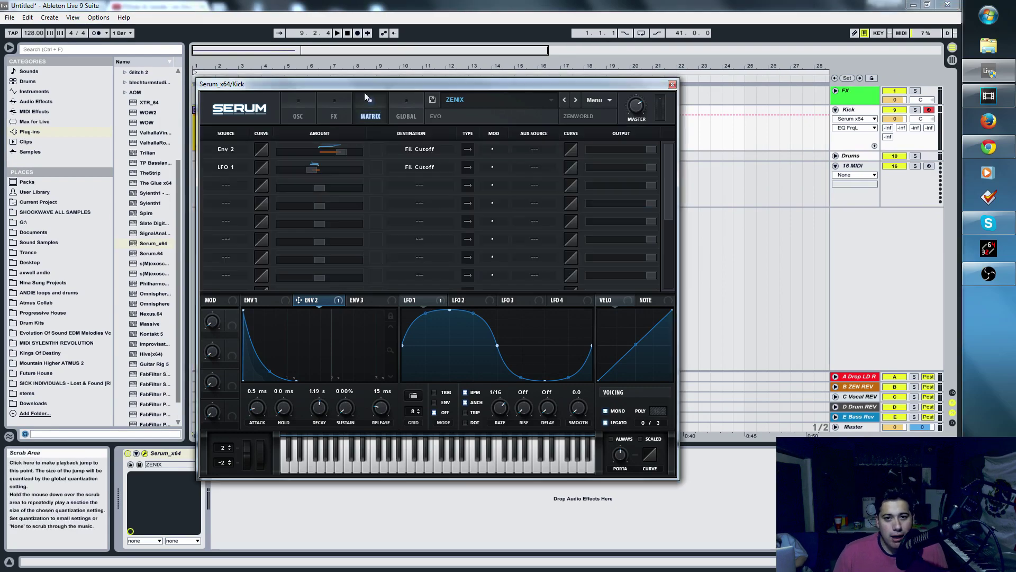
click(406, 106)
click(295, 99)
drag(306, 81, 405, 94)
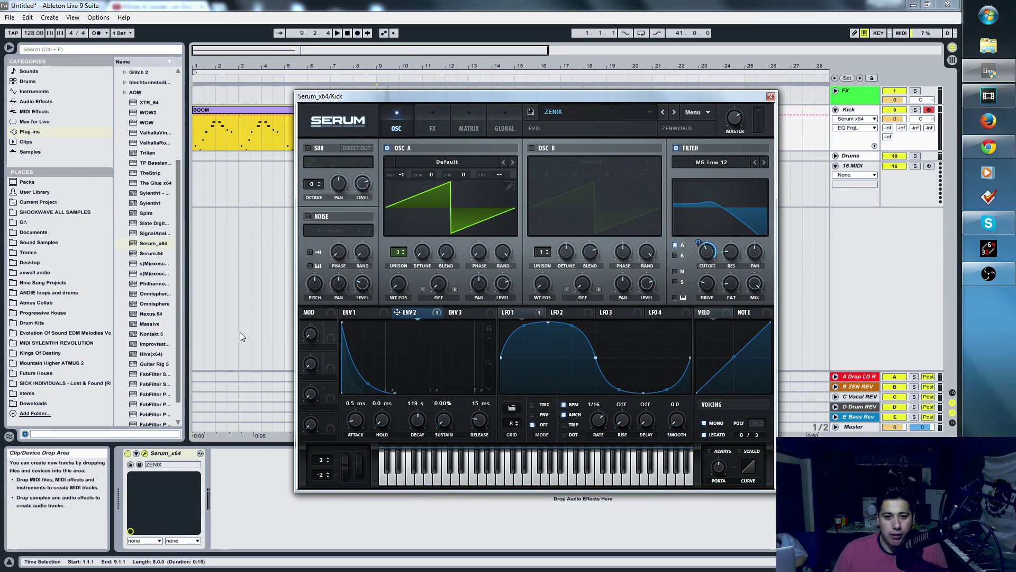
drag(584, 94, 498, 42)
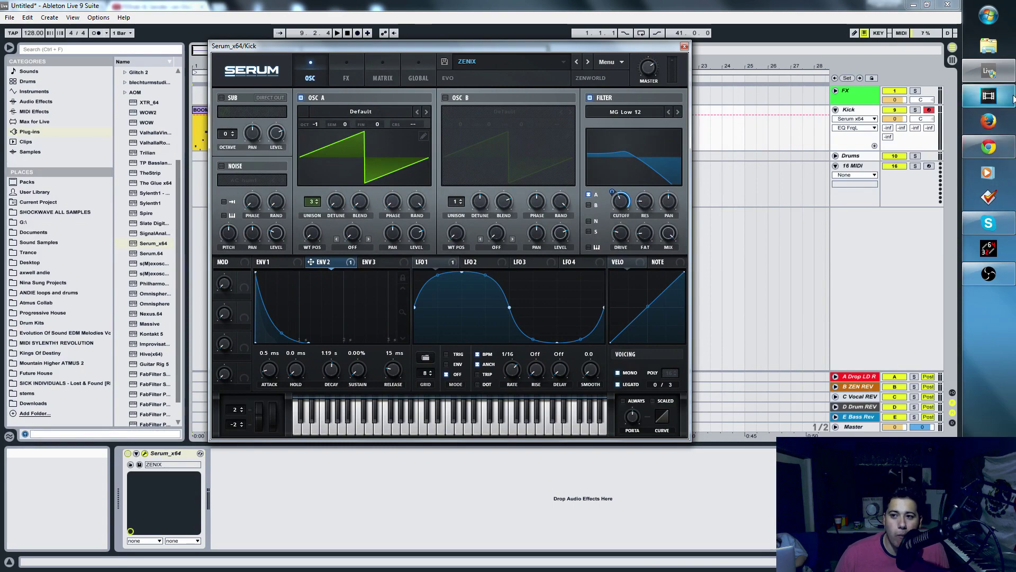
Switch from Ableton Live to the YouTube page of R3hab & Sander van Doorn's "Phoenix" in Chrome.
click(997, 74)
click(1002, 80)
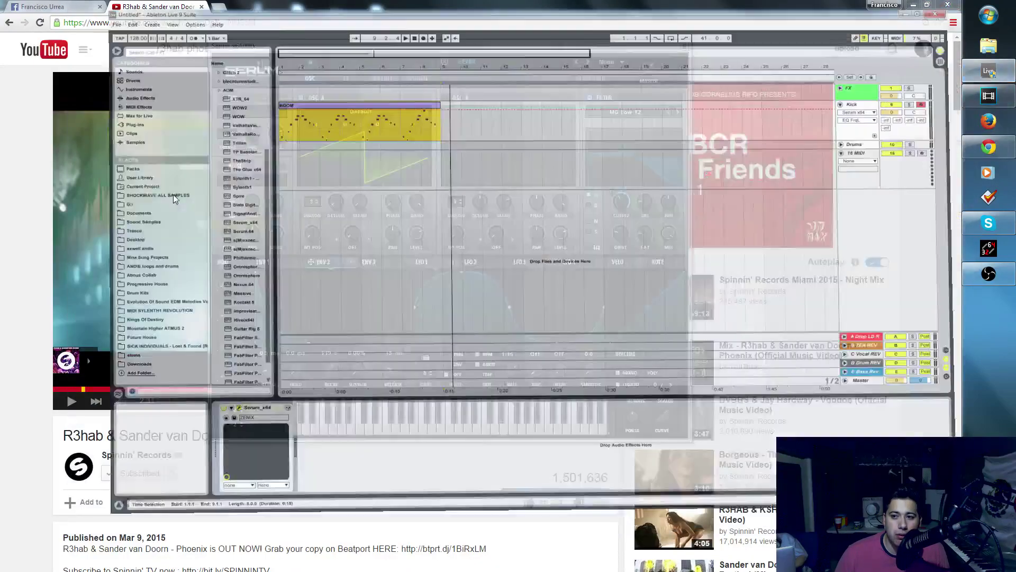